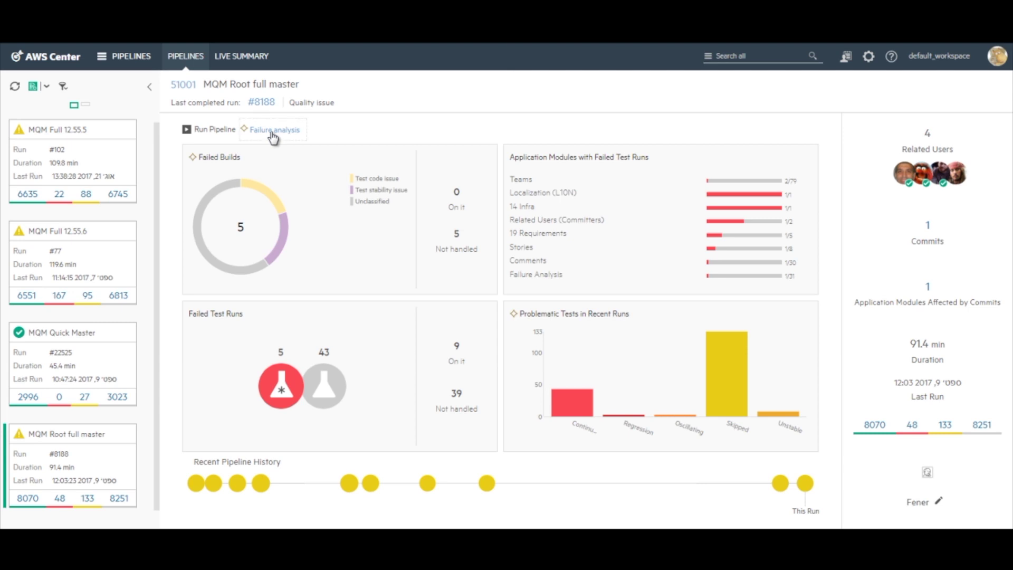
Open failure analysis for build #8188, briefly selecting and deselecting test run 968502
{"action": "left_click", "coordinate": [273, 132]}
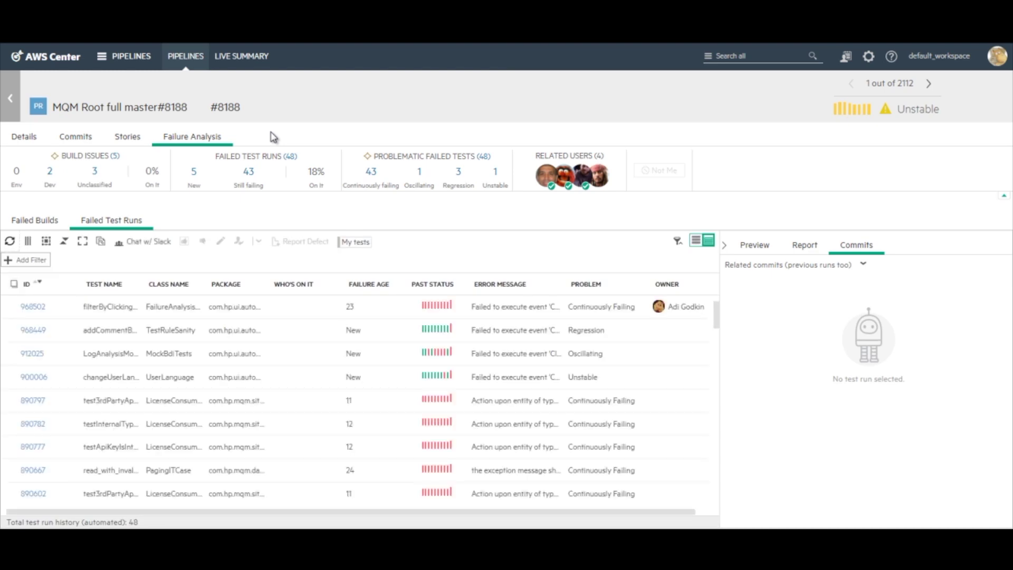
{"action": "left_click", "coordinate": [260, 316]}
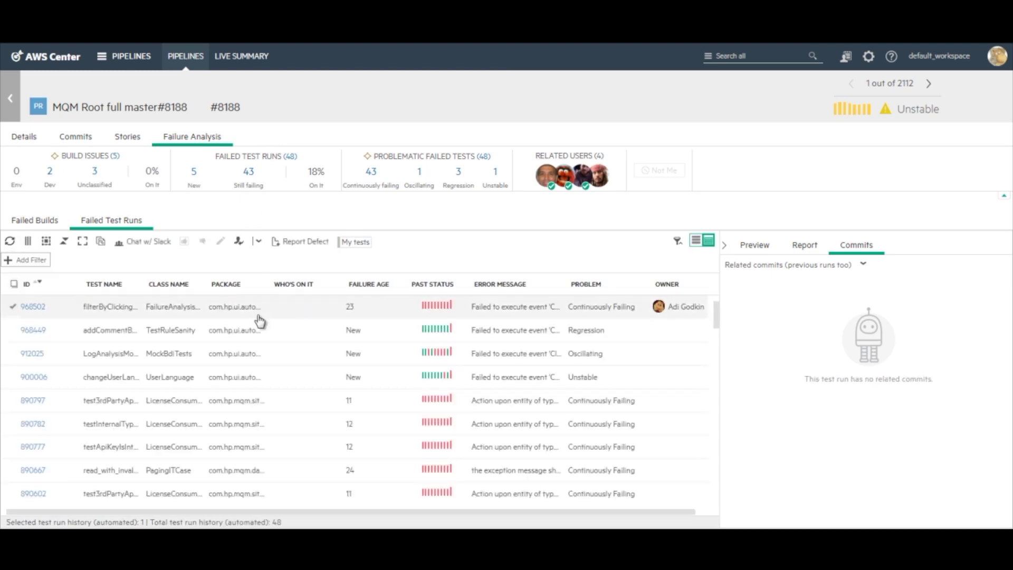
{"action": "left_click", "coordinate": [259, 320]}
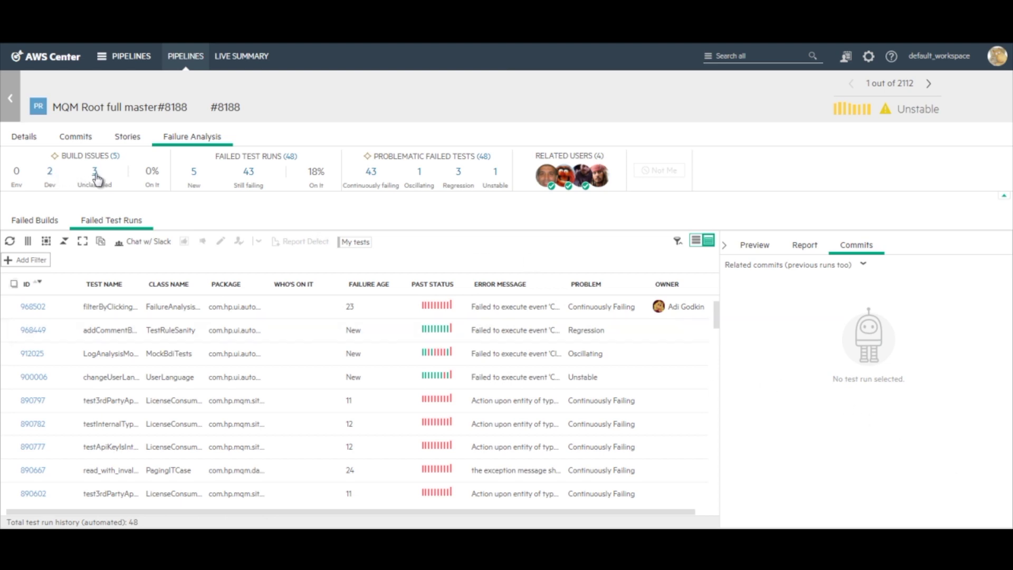
Apply and clear the New, Regression and related-user filters, then select test run 968502
{"action": "left_click", "coordinate": [194, 179]}
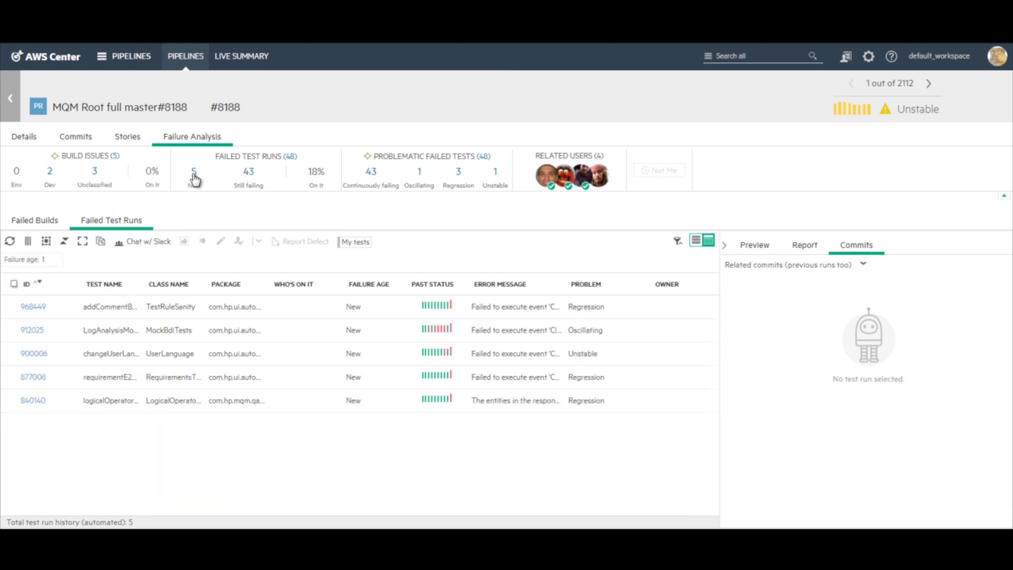
{"action": "left_click", "coordinate": [290, 157]}
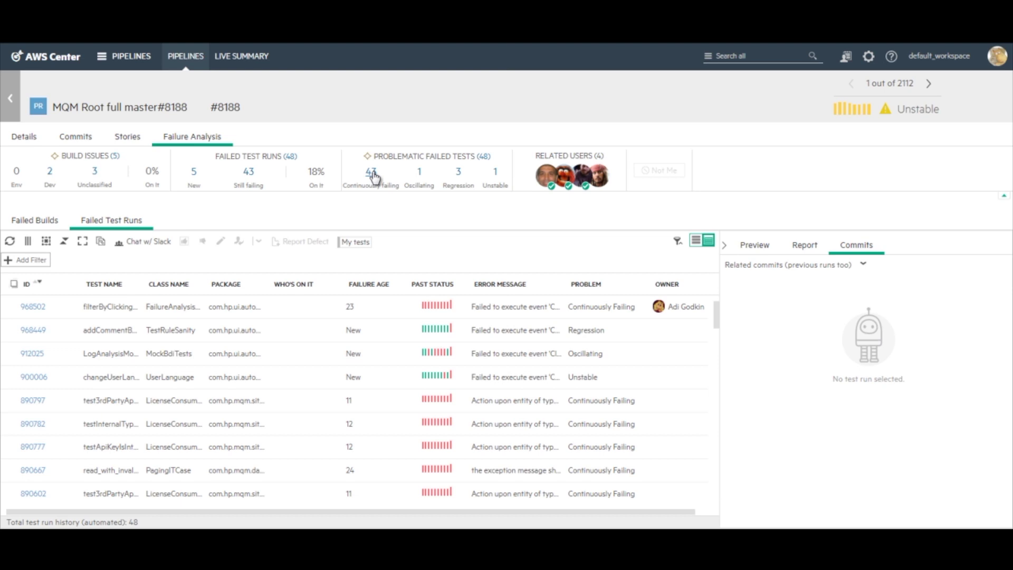
{"action": "left_click", "coordinate": [458, 175]}
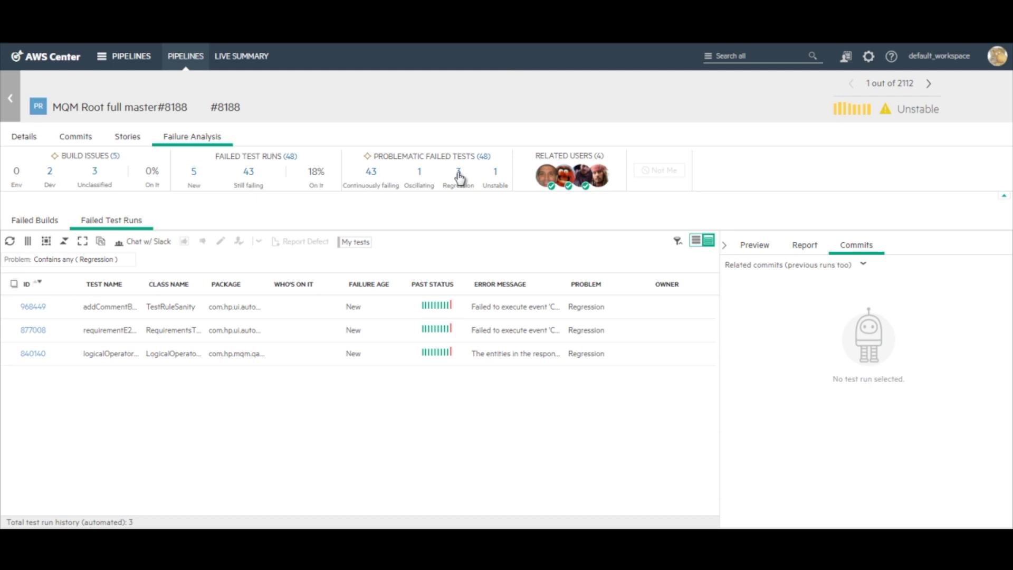
{"action": "left_click", "coordinate": [484, 160]}
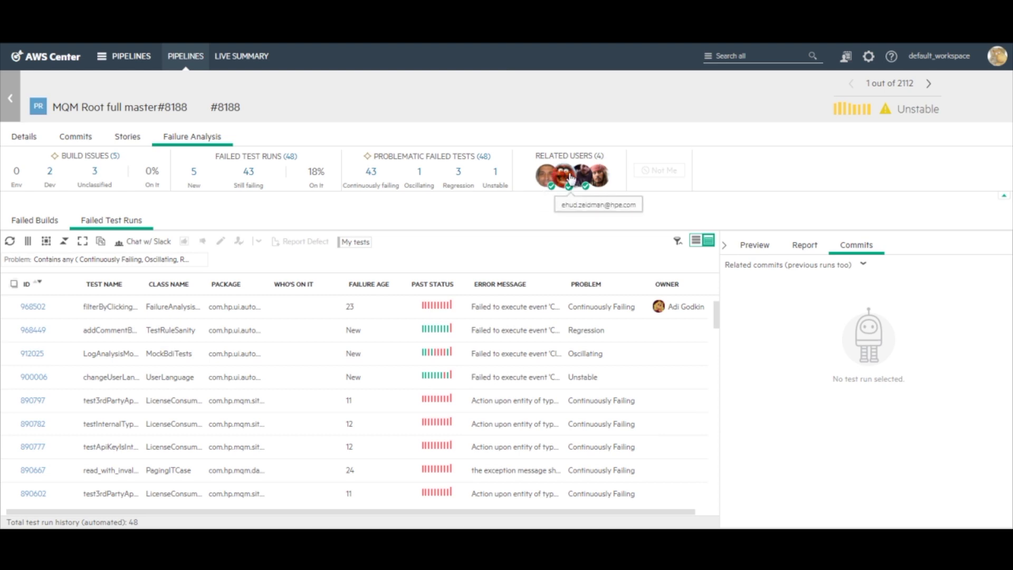
{"action": "left_click", "coordinate": [567, 177]}
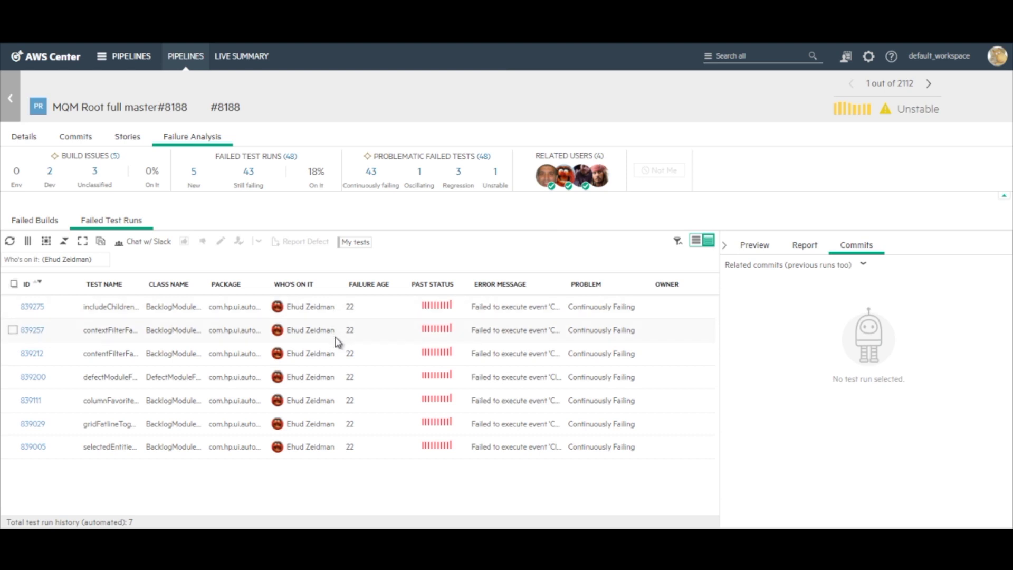
{"action": "left_click", "coordinate": [105, 261]}
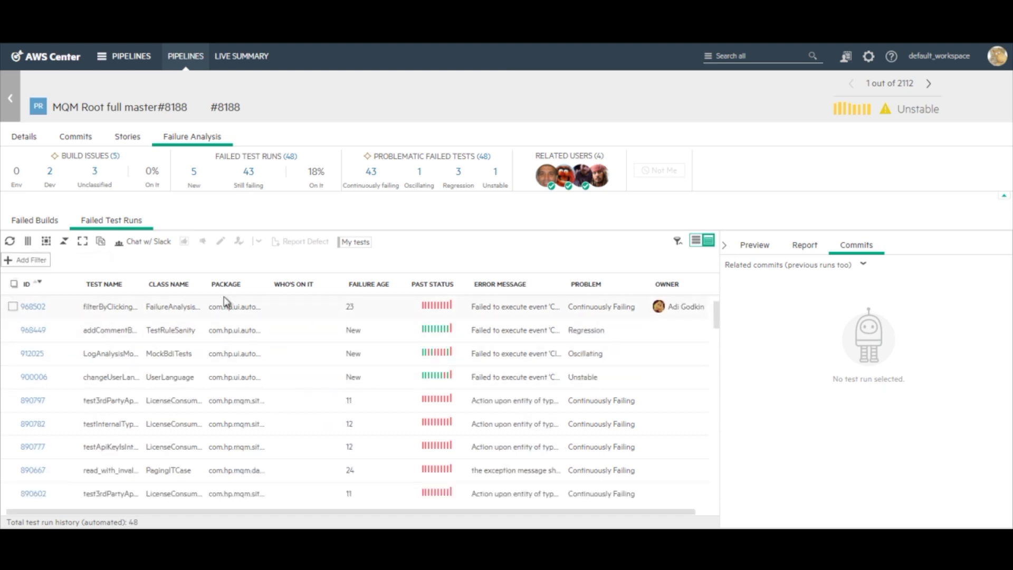
{"action": "left_click", "coordinate": [215, 313]}
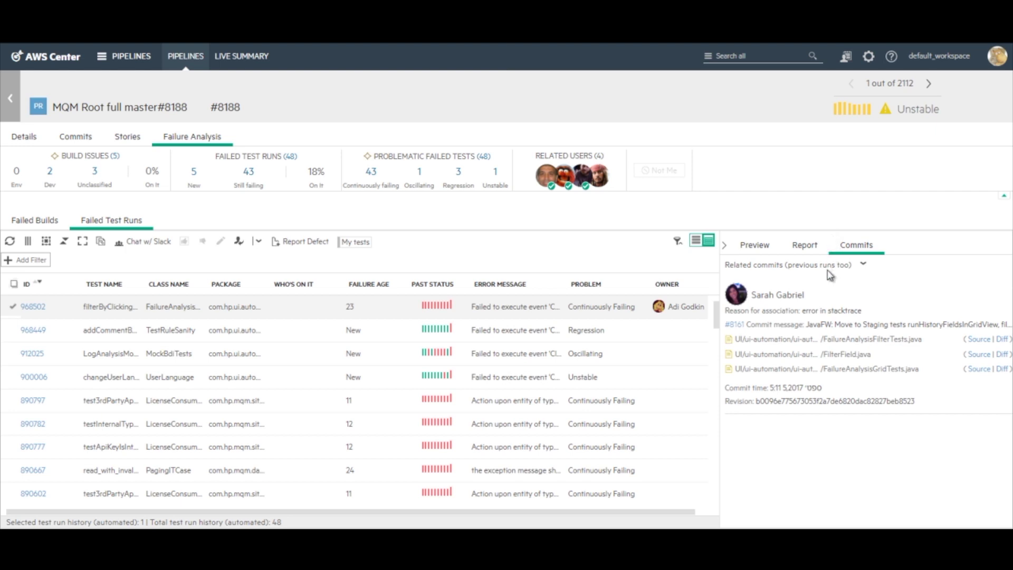
Choose which commits to list, then check commits for test runs 890797 and 839275
{"action": "left_click", "coordinate": [864, 265]}
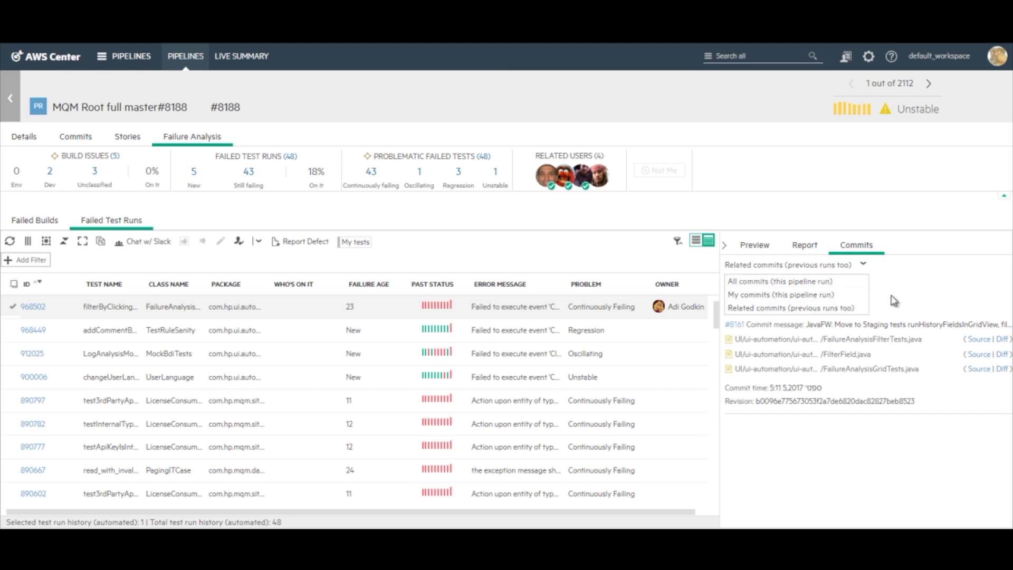
{"action": "left_click", "coordinate": [515, 400]}
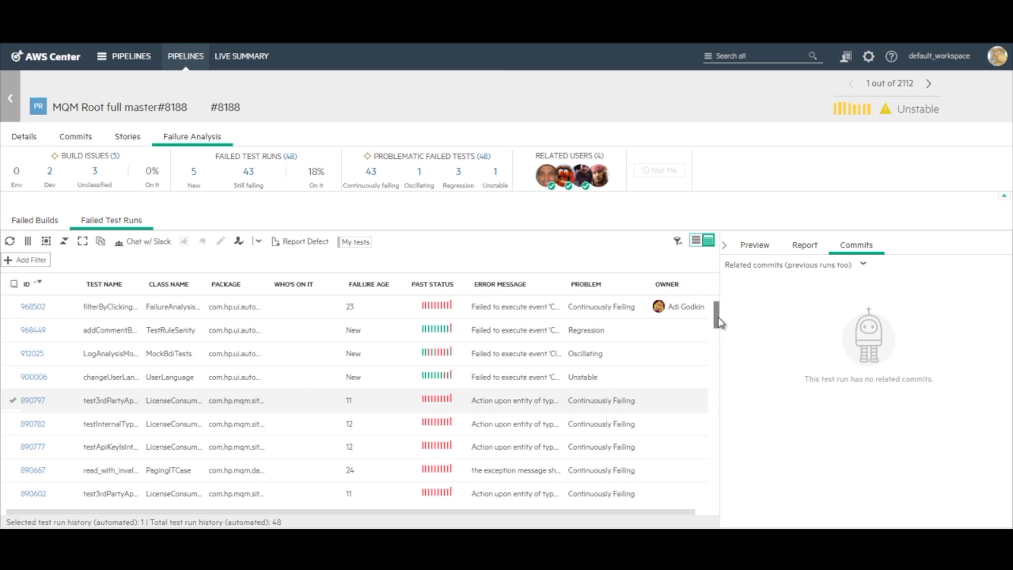
{"action": "left_click_drag", "start_coordinate": [717, 318], "coordinate": [719, 369]}
{"action": "left_click", "coordinate": [488, 418]}
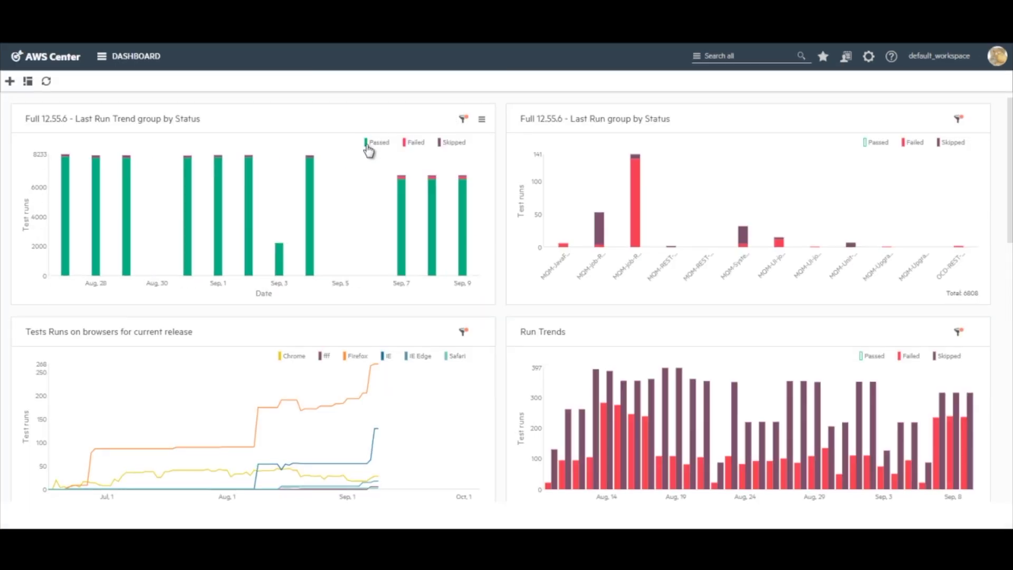
{"action": "left_click", "coordinate": [367, 148]}
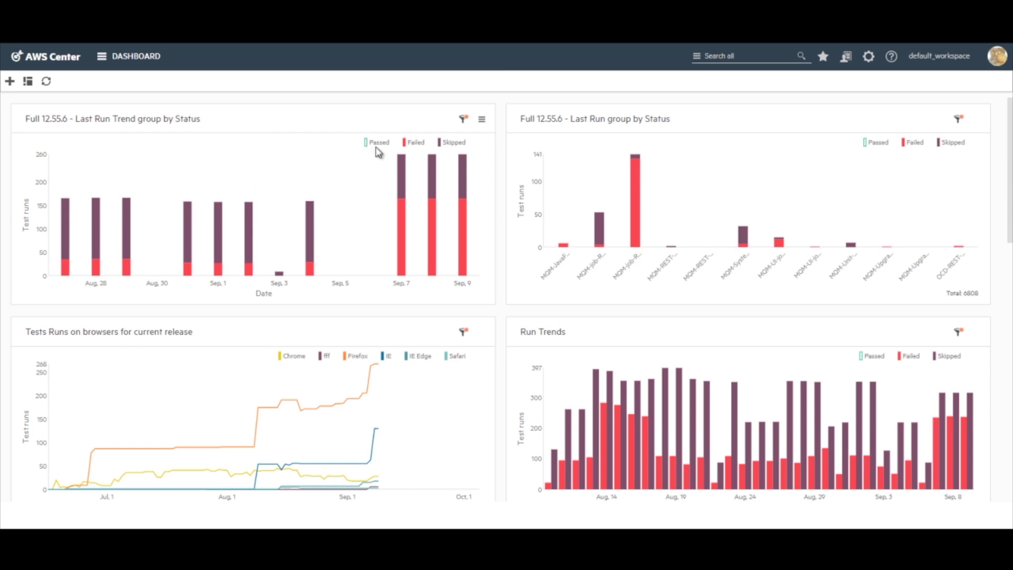
{"action": "mouse_move", "coordinate": [401, 172]}
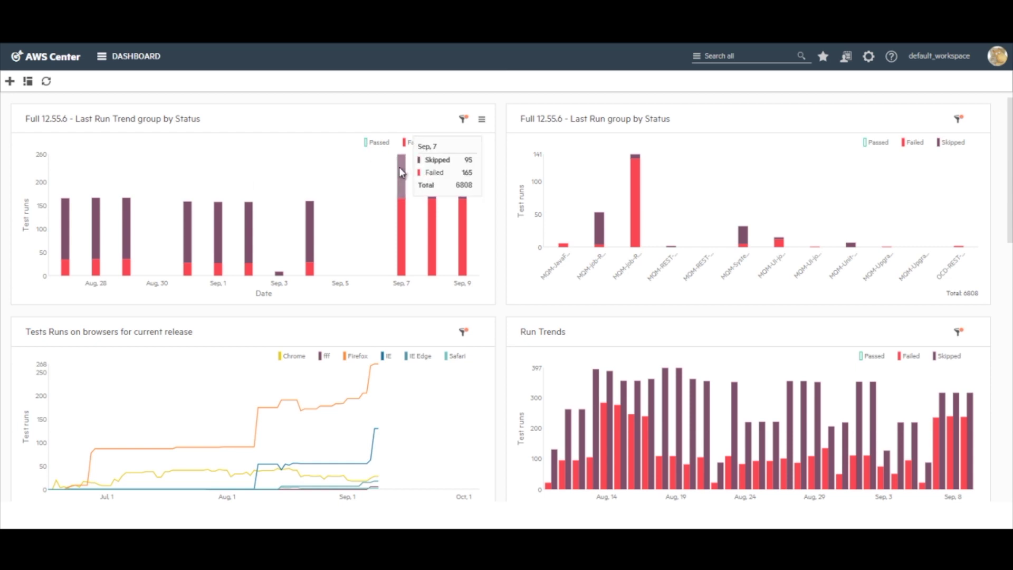
{"action": "mouse_move", "coordinate": [433, 178]}
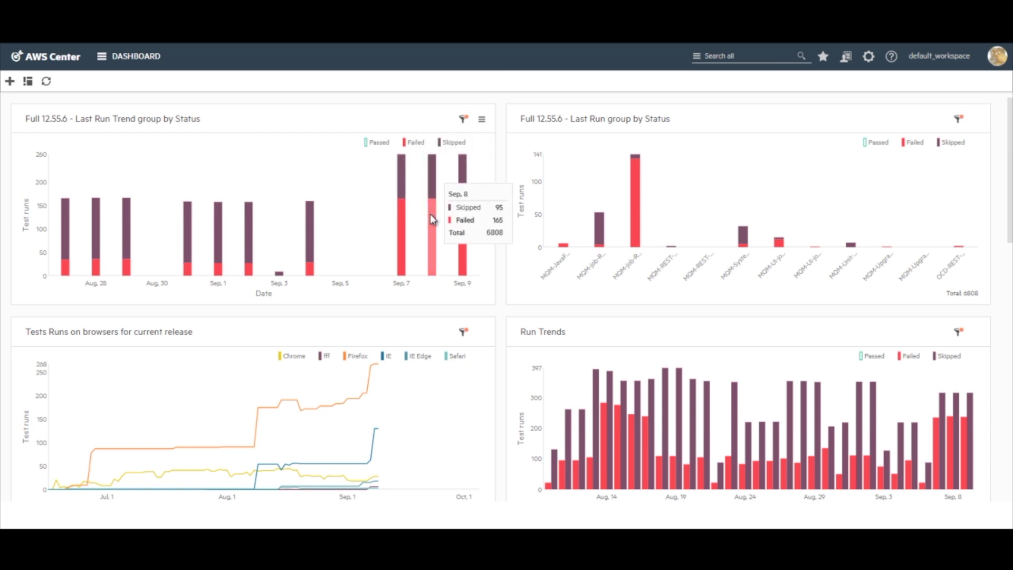
{"action": "left_click", "coordinate": [367, 146]}
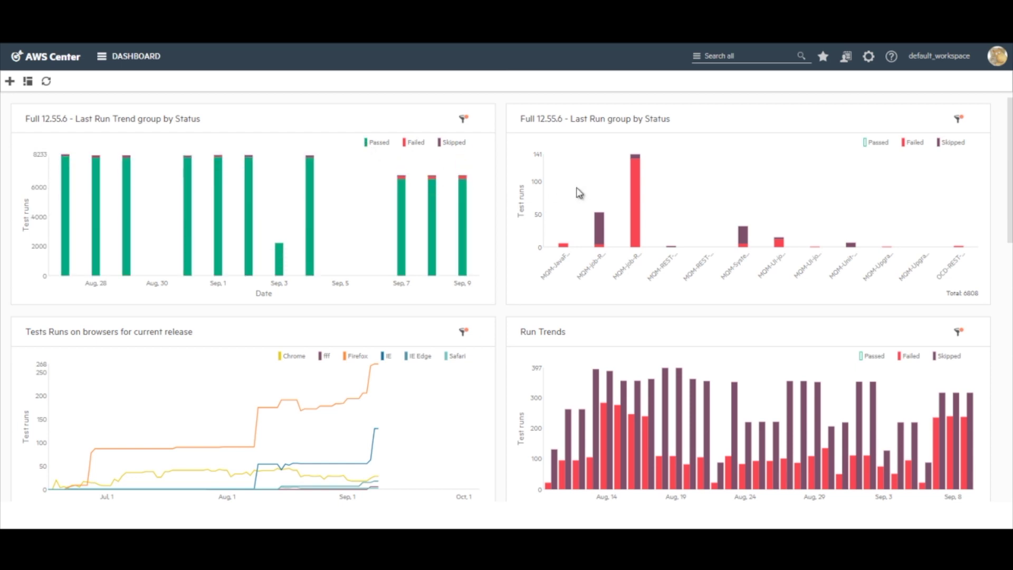
{"action": "mouse_move", "coordinate": [599, 224]}
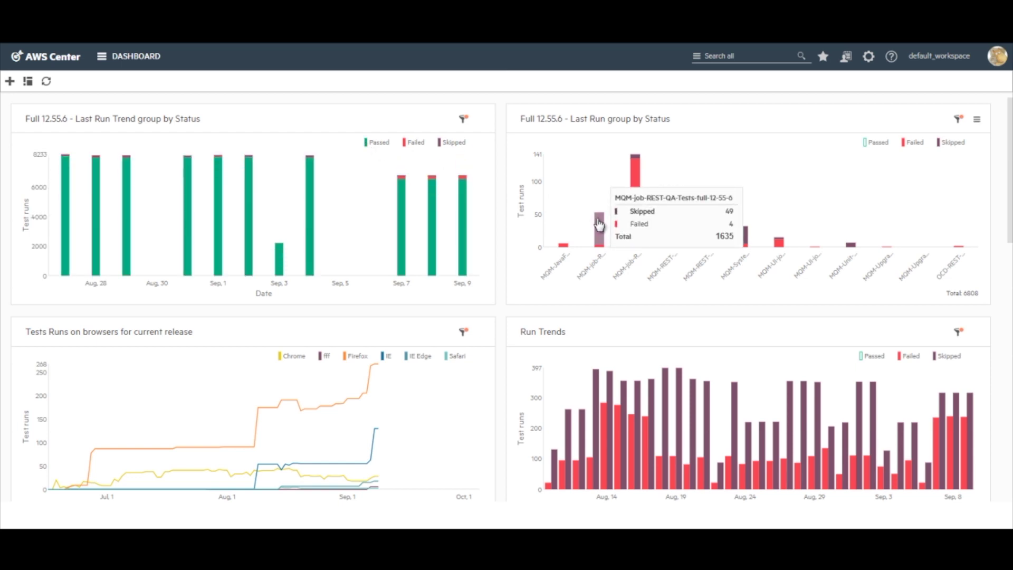
{"action": "mouse_move", "coordinate": [636, 189]}
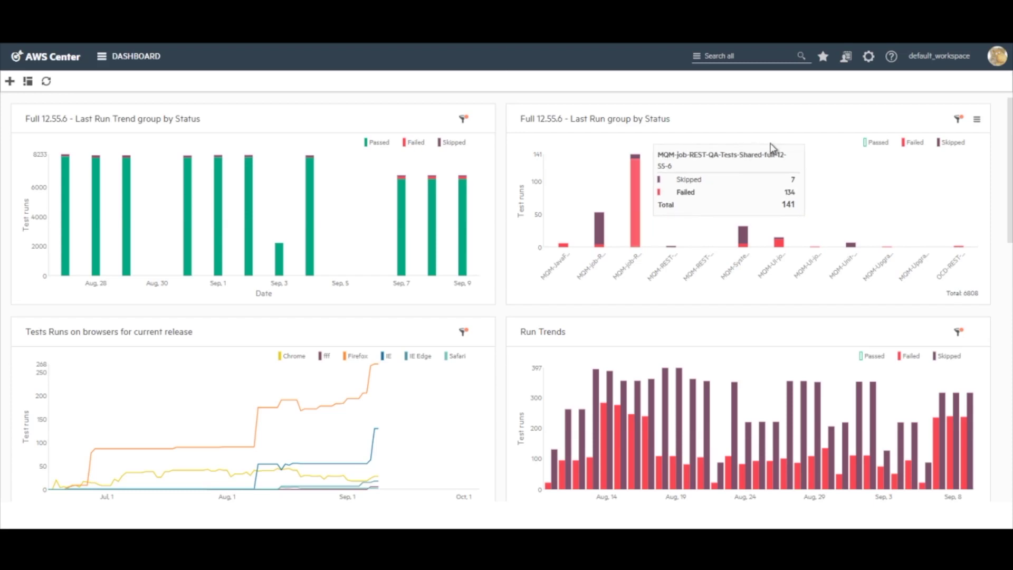
{"action": "left_click", "coordinate": [866, 148]}
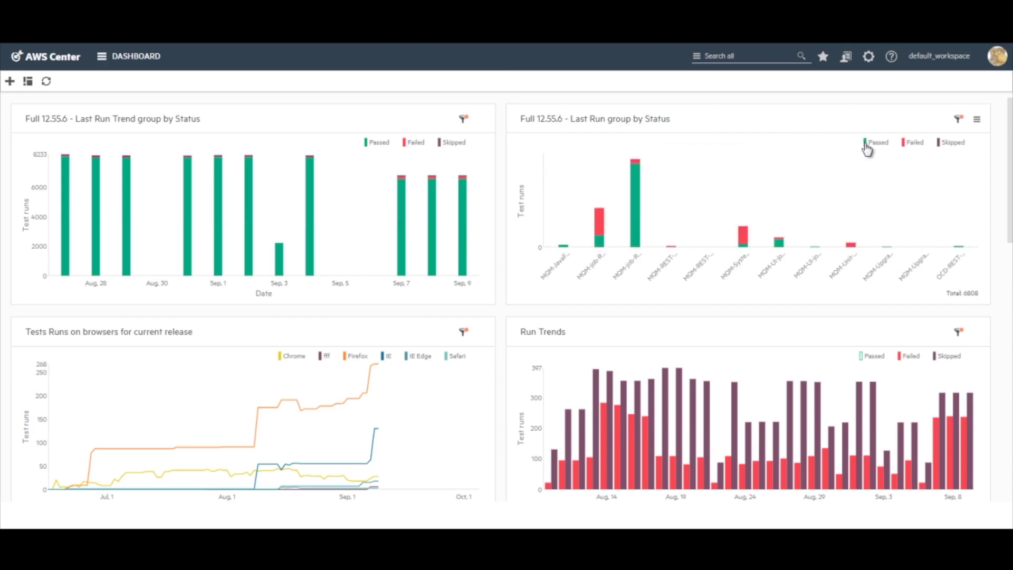
{"action": "left_click", "coordinate": [866, 148]}
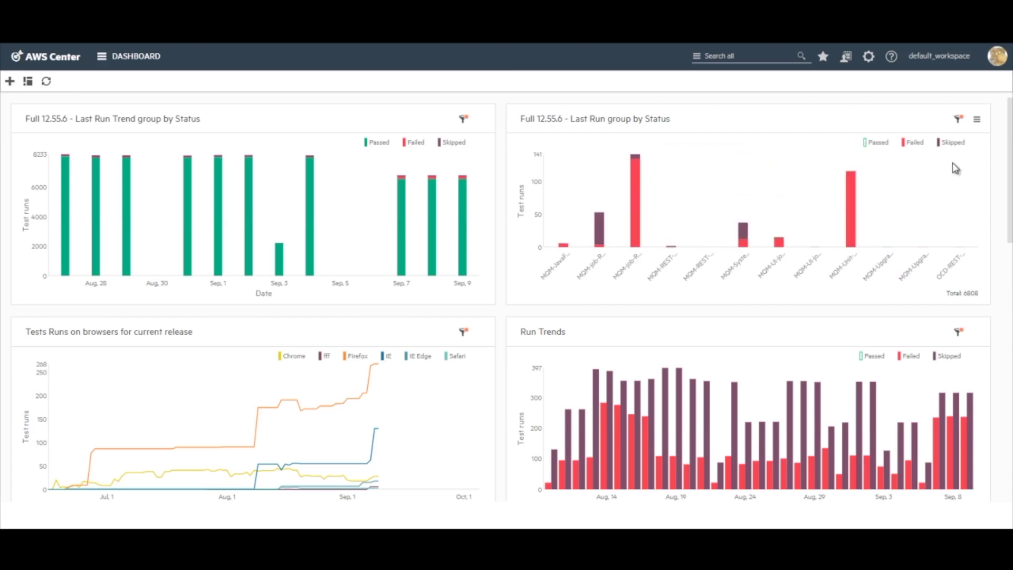
{"action": "left_click_drag", "start_coordinate": [1008, 187], "coordinate": [1010, 229]}
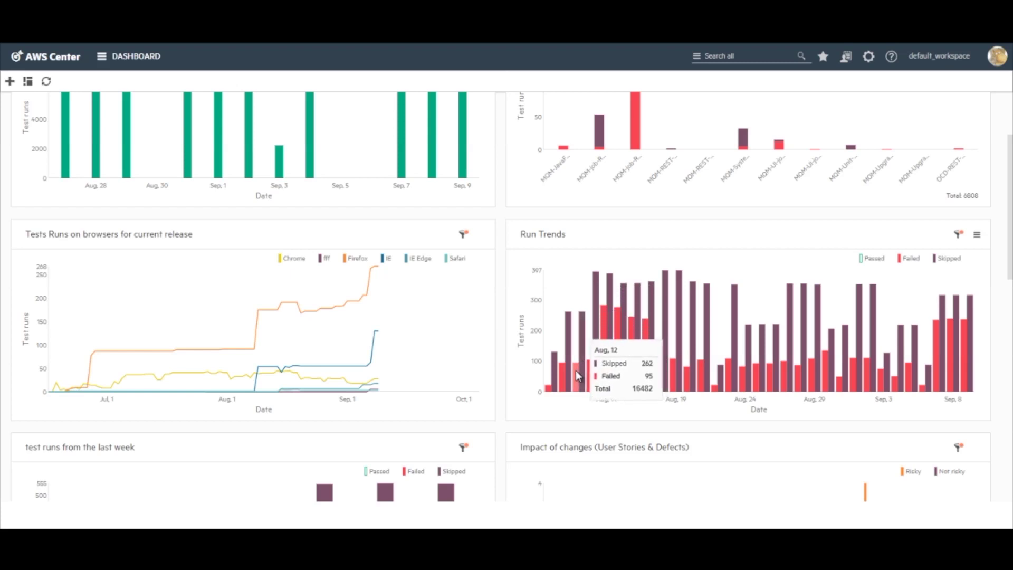
{"action": "left_click", "coordinate": [864, 261]}
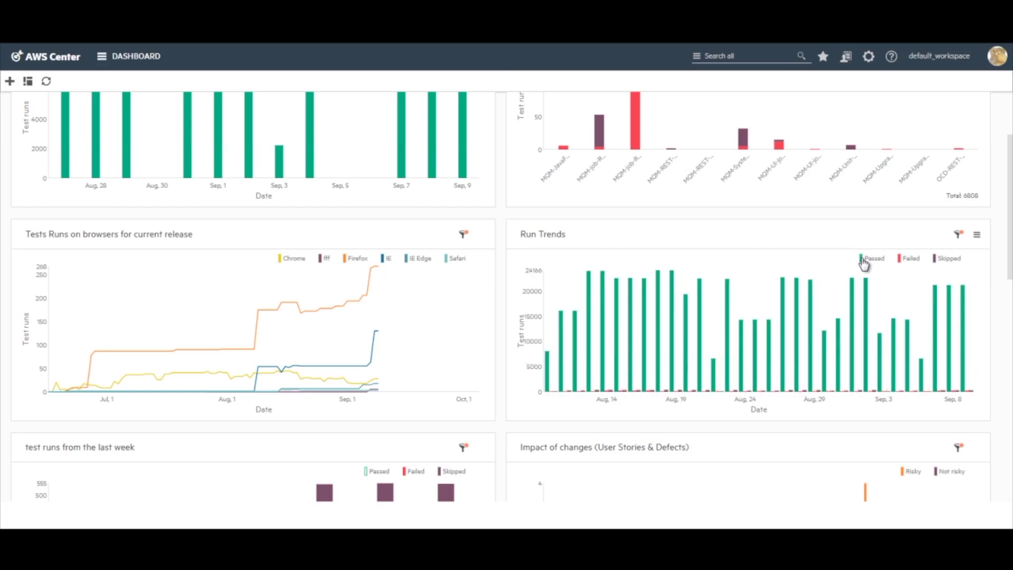
{"action": "left_click", "coordinate": [864, 261]}
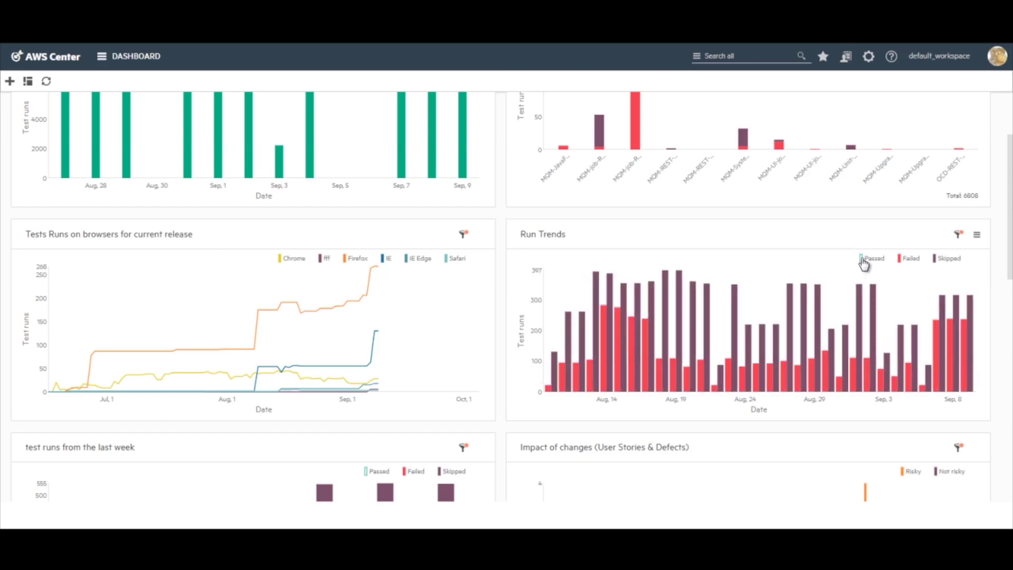
{"action": "left_click", "coordinate": [864, 261]}
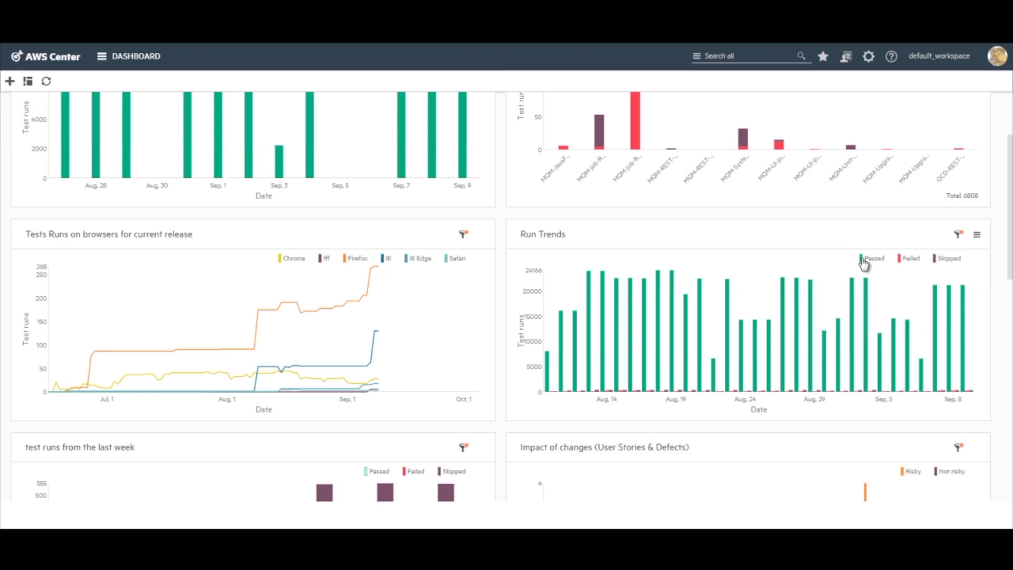
{"action": "left_click", "coordinate": [864, 261]}
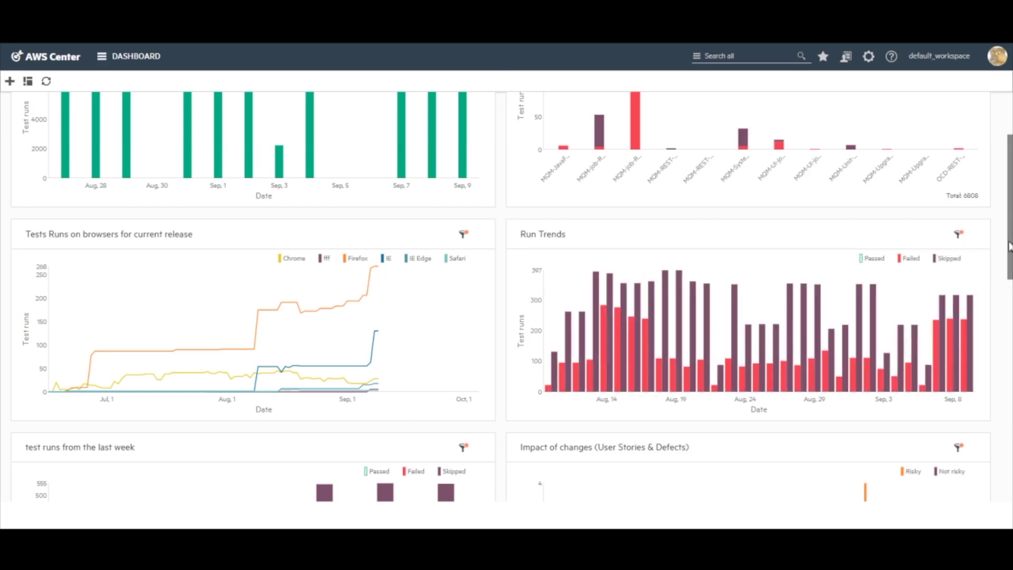
{"action": "left_click_drag", "start_coordinate": [1009, 246], "coordinate": [1010, 322]}
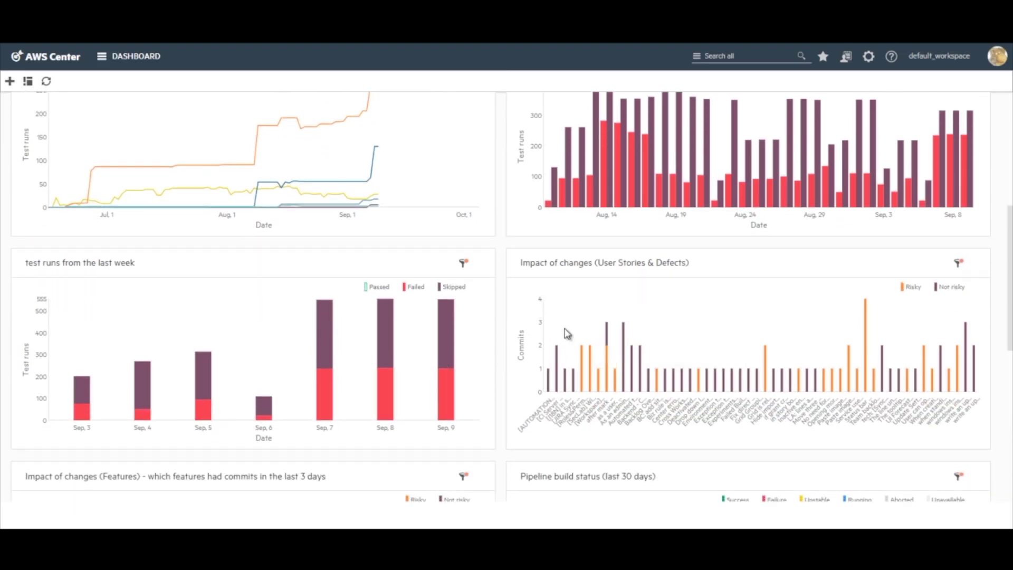
Hide and restore the Not risky bars in the User Stories & Defects chart, then scroll down
{"action": "mouse_move", "coordinate": [583, 362]}
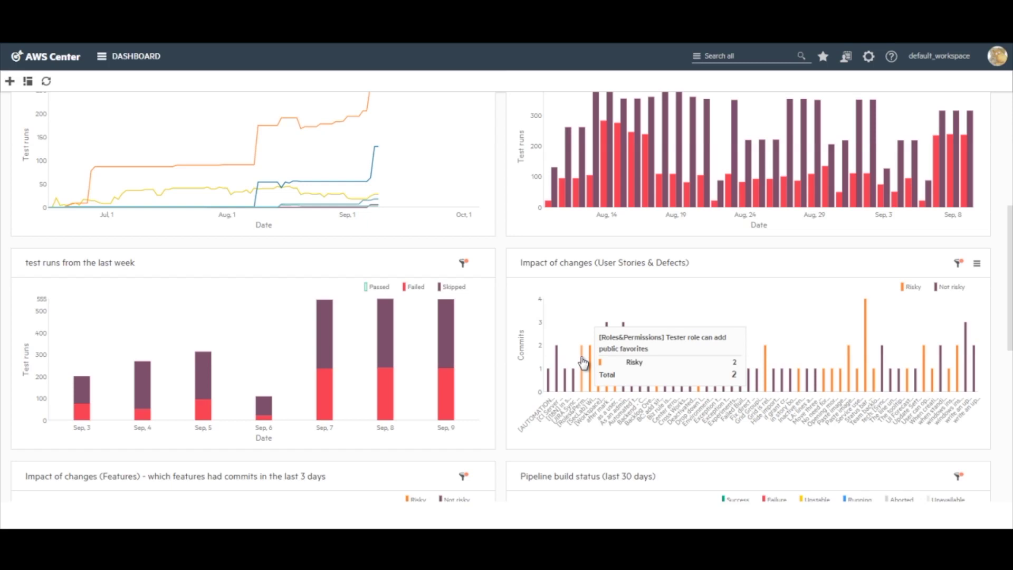
{"action": "mouse_move", "coordinate": [575, 384]}
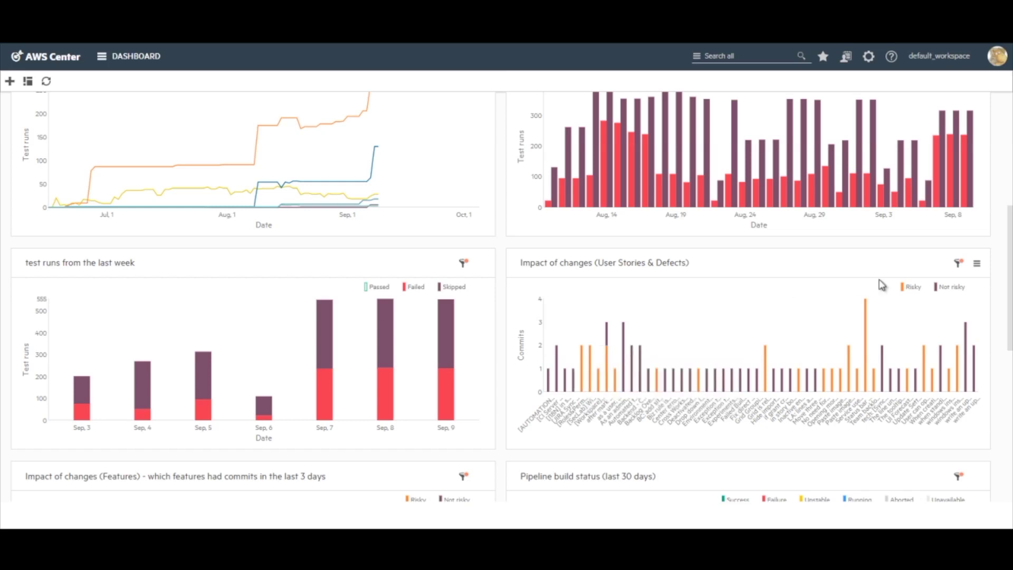
{"action": "mouse_move", "coordinate": [969, 343]}
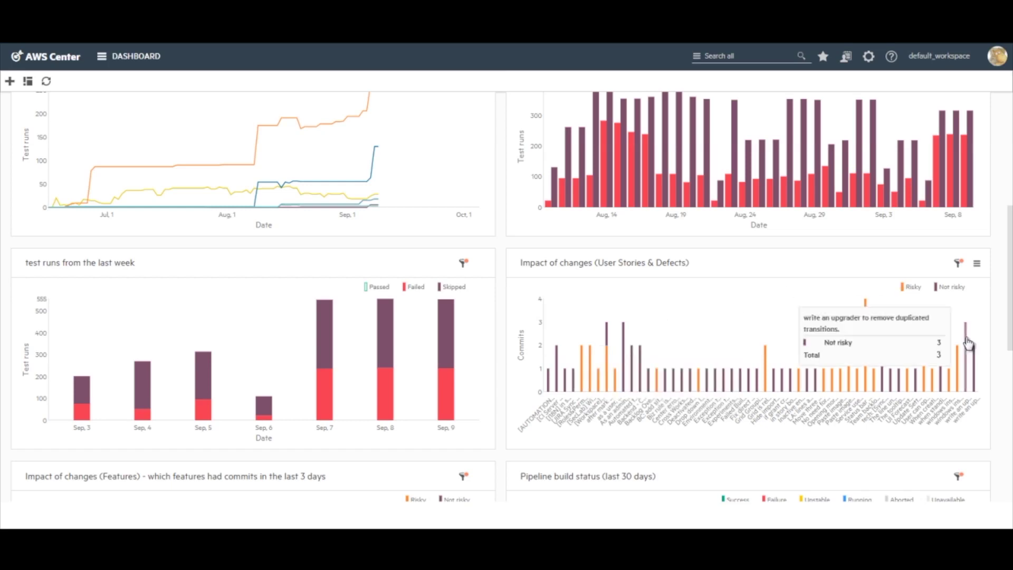
{"action": "mouse_move", "coordinate": [959, 358]}
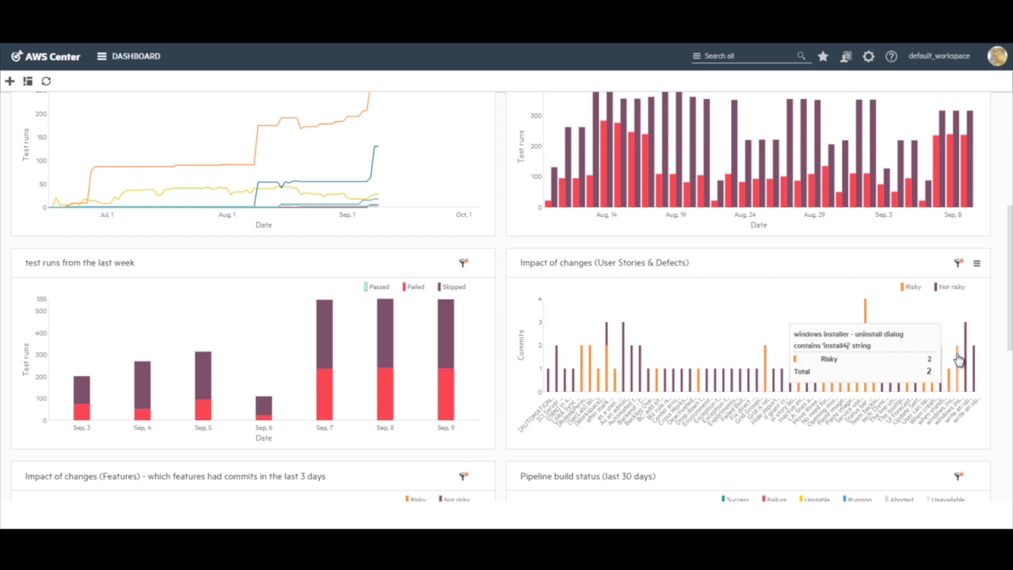
{"action": "left_click", "coordinate": [937, 290]}
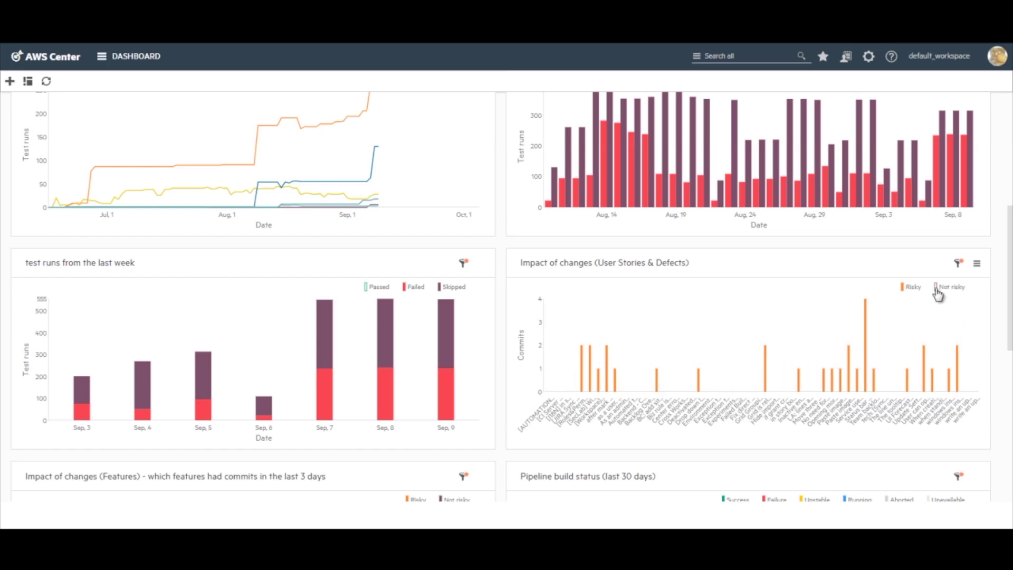
{"action": "left_click", "coordinate": [938, 290]}
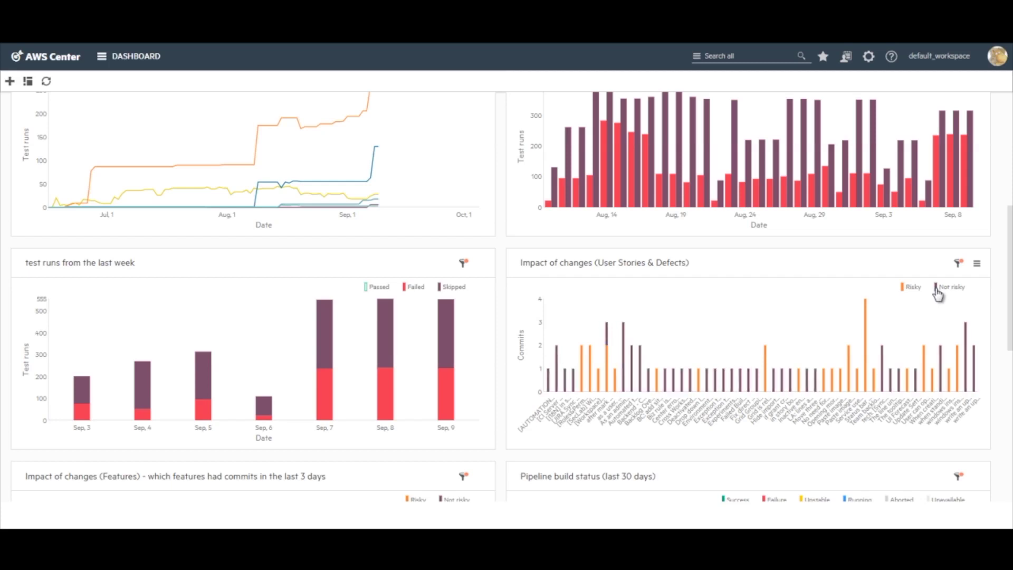
{"action": "left_click_drag", "start_coordinate": [1010, 272], "coordinate": [1010, 391]}
{"action": "scroll", "coordinate": [236, 188], "scroll_direction": "down", "scroll_amount": 1}
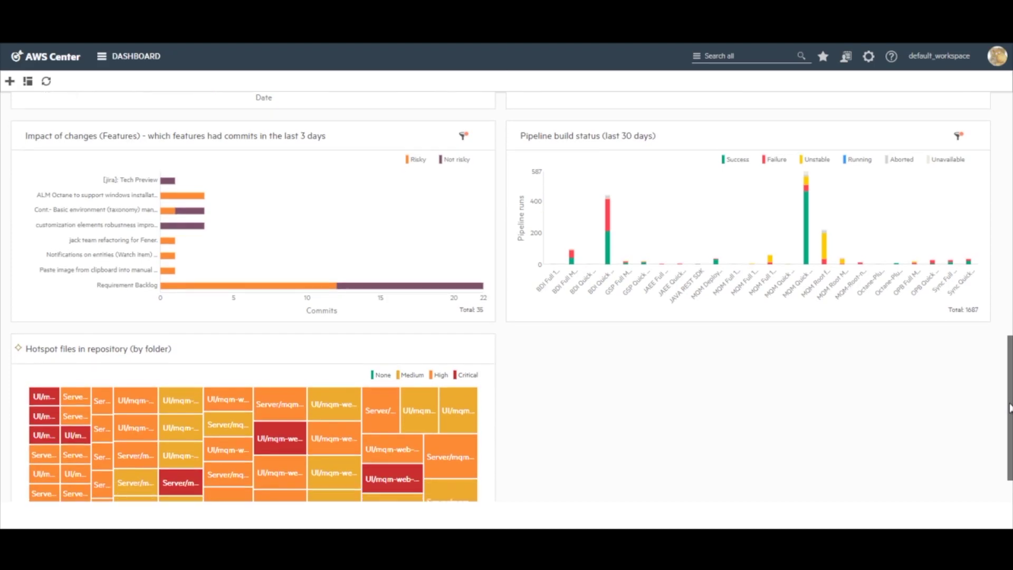
{"action": "mouse_move", "coordinate": [169, 175]}
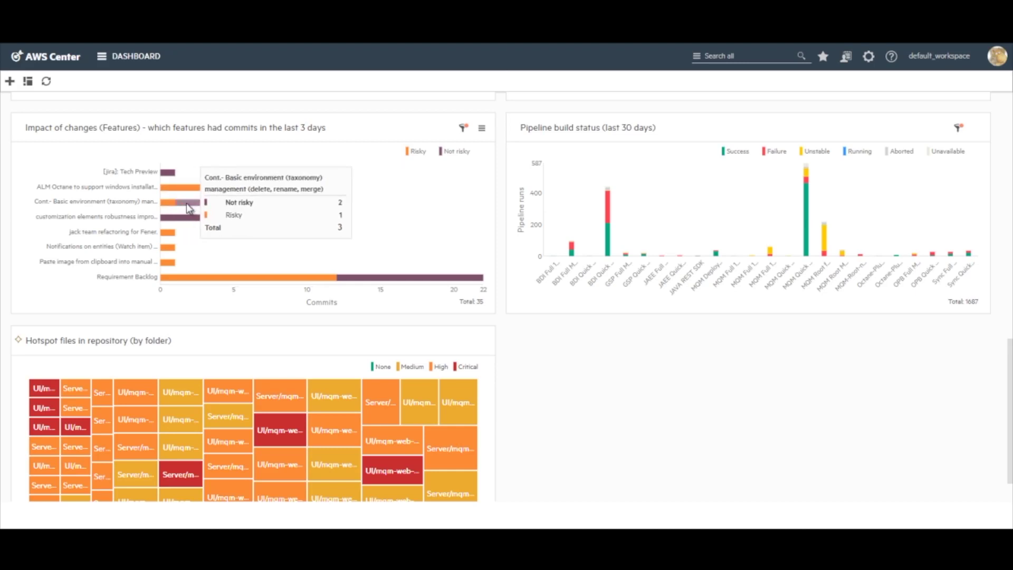
{"action": "left_click", "coordinate": [441, 153]}
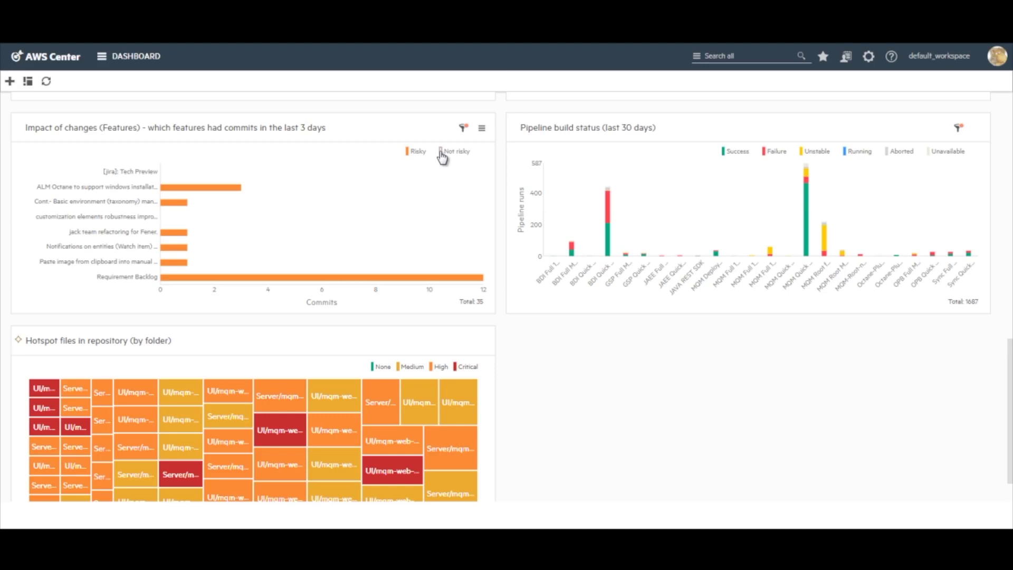
{"action": "left_click", "coordinate": [442, 153]}
{"action": "left_click", "coordinate": [409, 153]}
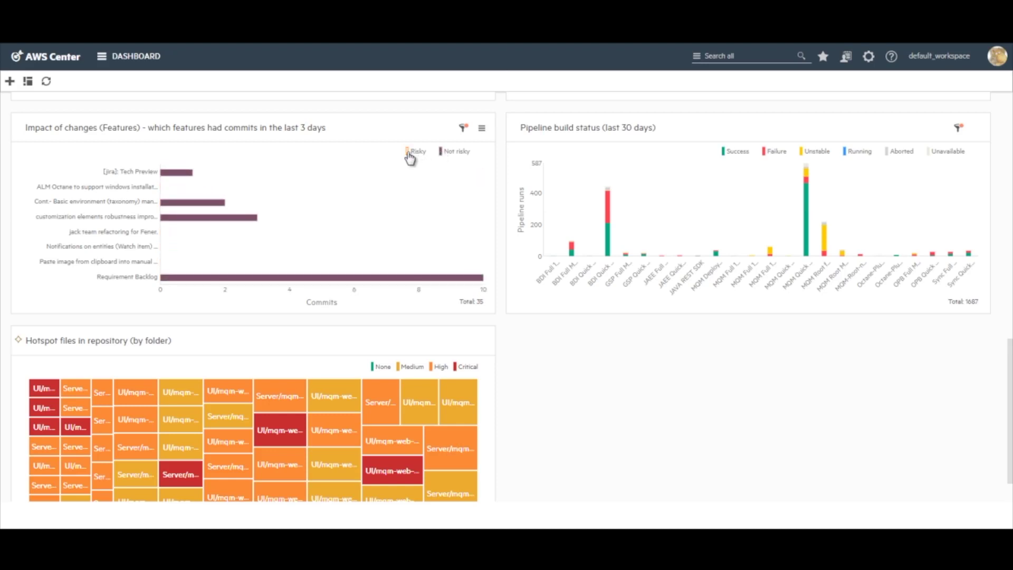
{"action": "left_click", "coordinate": [409, 153]}
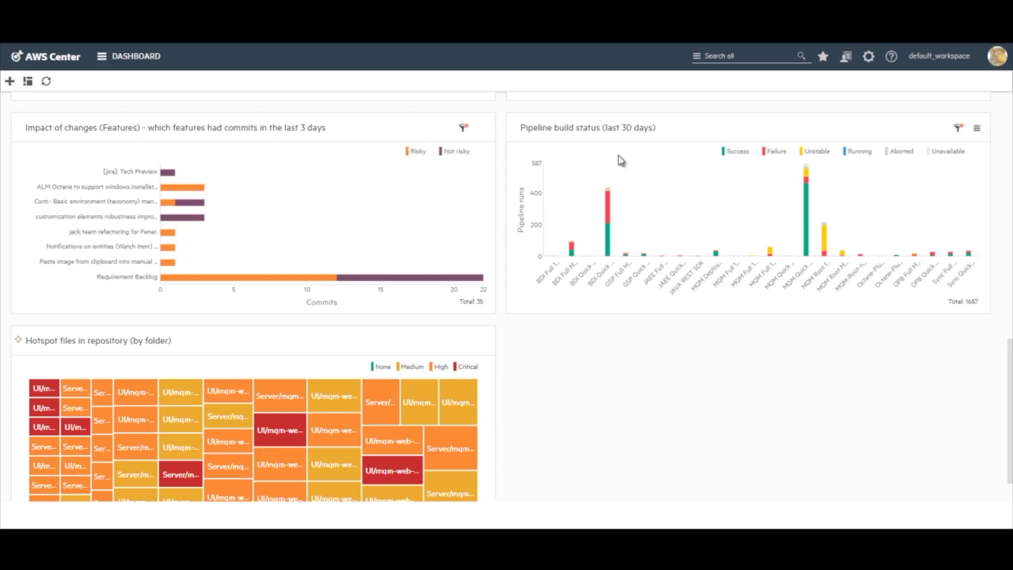
Hide Success, Running, Aborted and Unavailable runs in the Pipeline build status chart
{"action": "left_click", "coordinate": [725, 153]}
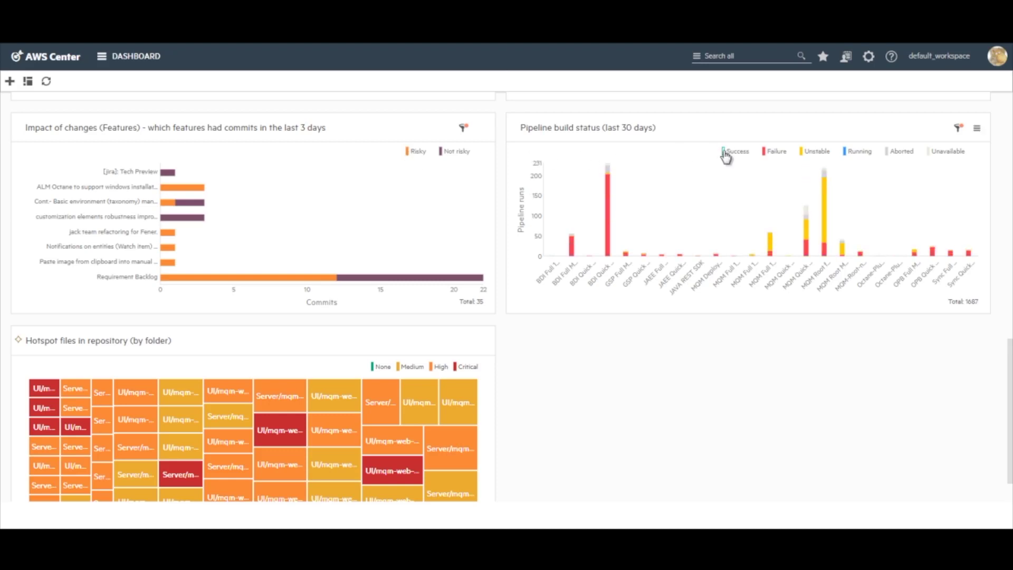
{"action": "left_click", "coordinate": [846, 153]}
{"action": "left_click", "coordinate": [906, 153]}
{"action": "left_click", "coordinate": [929, 154]}
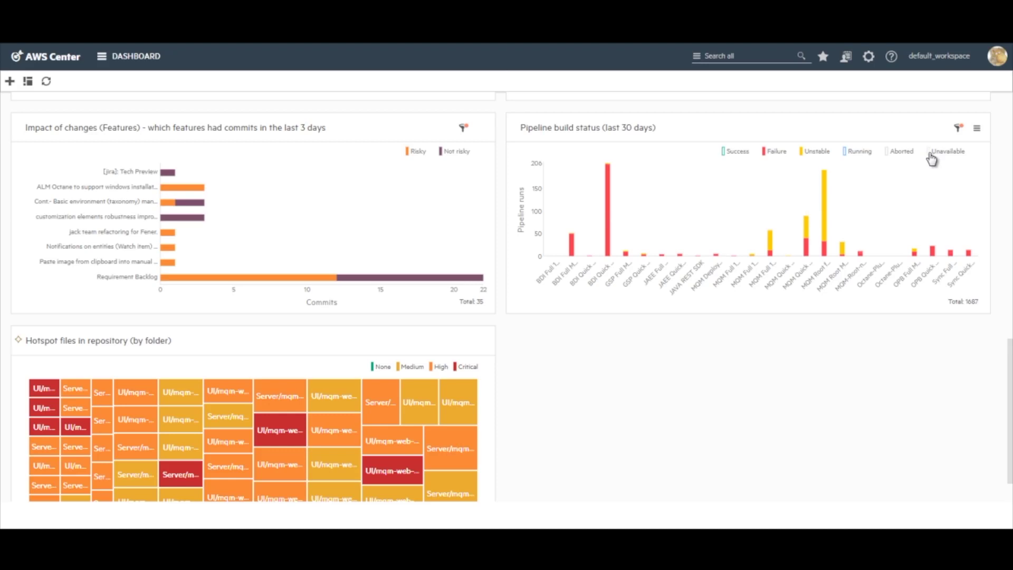
Drill into a red hotspot folder's three files, return to the full treemap, and scroll to the top
{"action": "scroll", "coordinate": [932, 158], "scroll_direction": "down", "scroll_amount": 1}
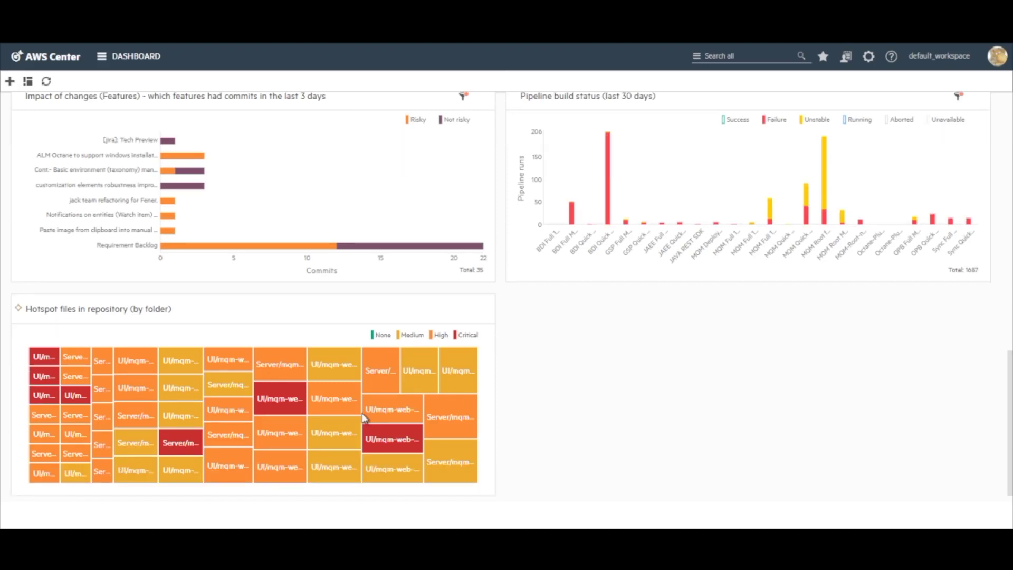
{"action": "left_click", "coordinate": [273, 396]}
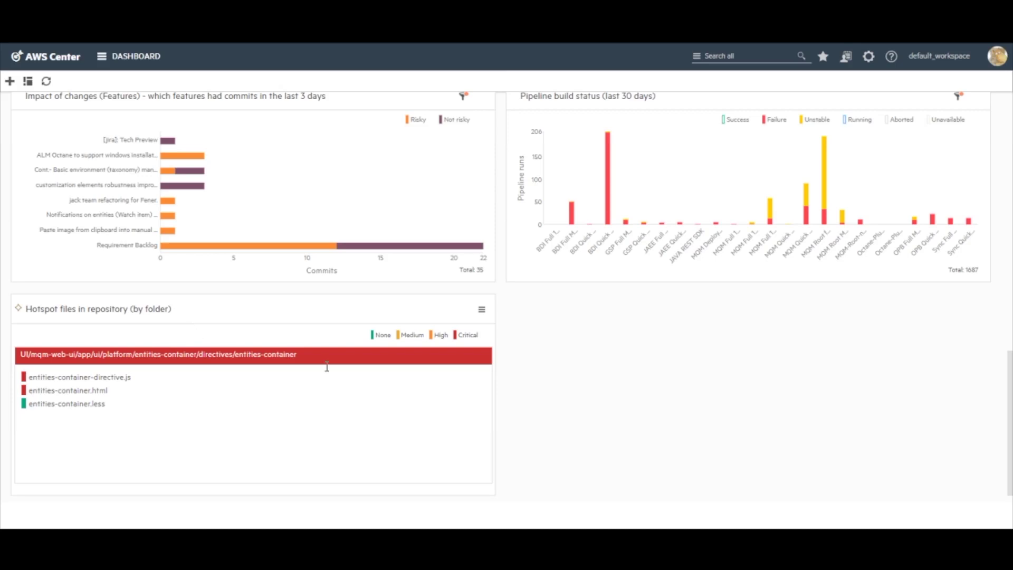
{"action": "left_click", "coordinate": [375, 359]}
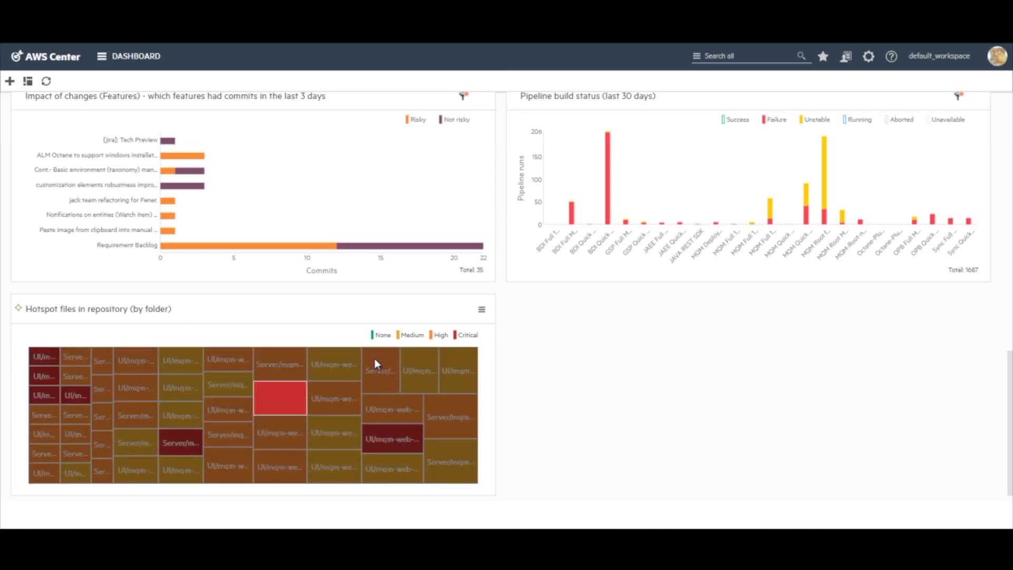
{"action": "left_click_drag", "start_coordinate": [1010, 312], "coordinate": [1010, 115]}
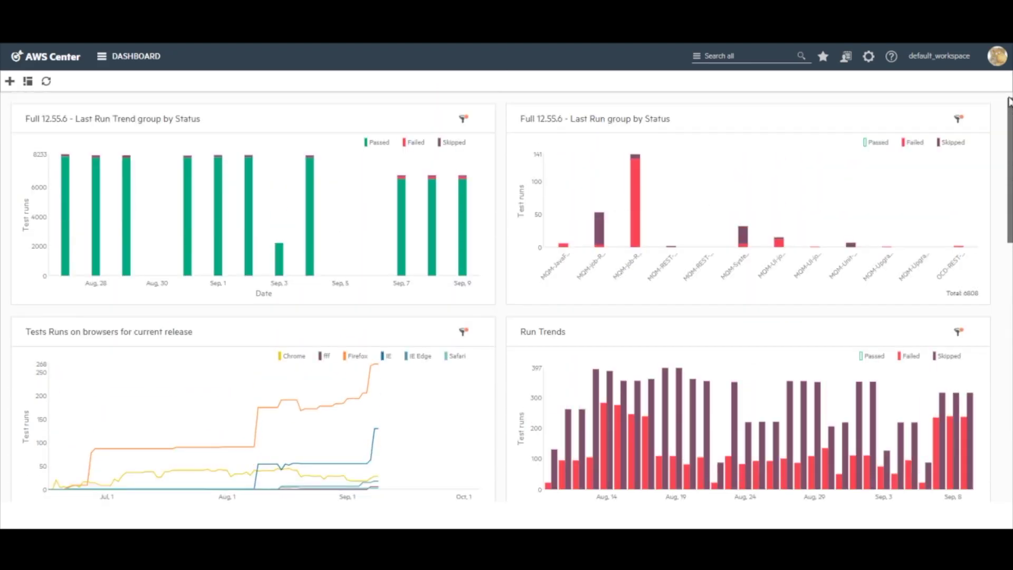
Open the Add Widget gallery filtered to DevOps & Analytics, listing 8 widgets
{"action": "left_click", "coordinate": [10, 82]}
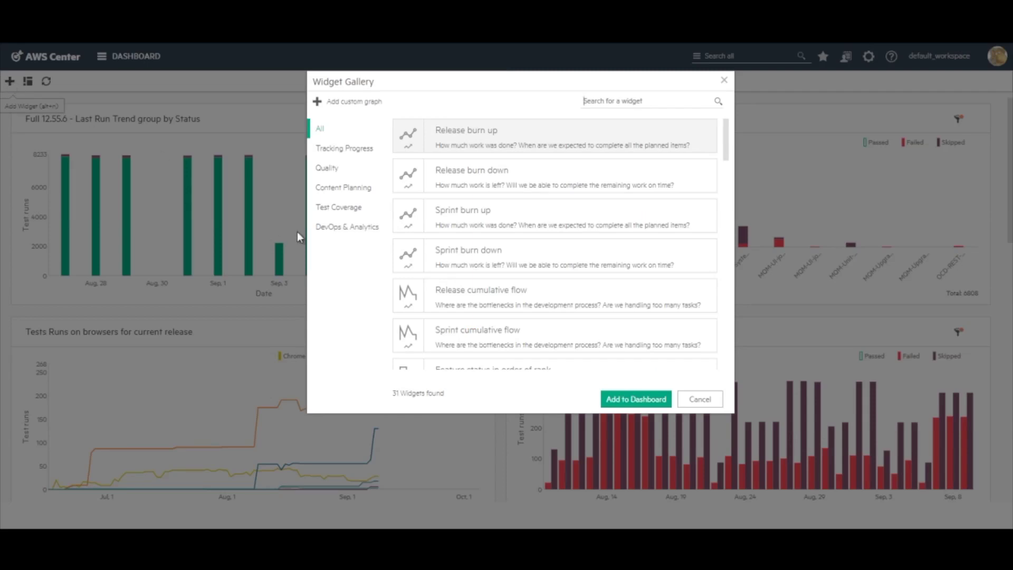
{"action": "left_click", "coordinate": [342, 231]}
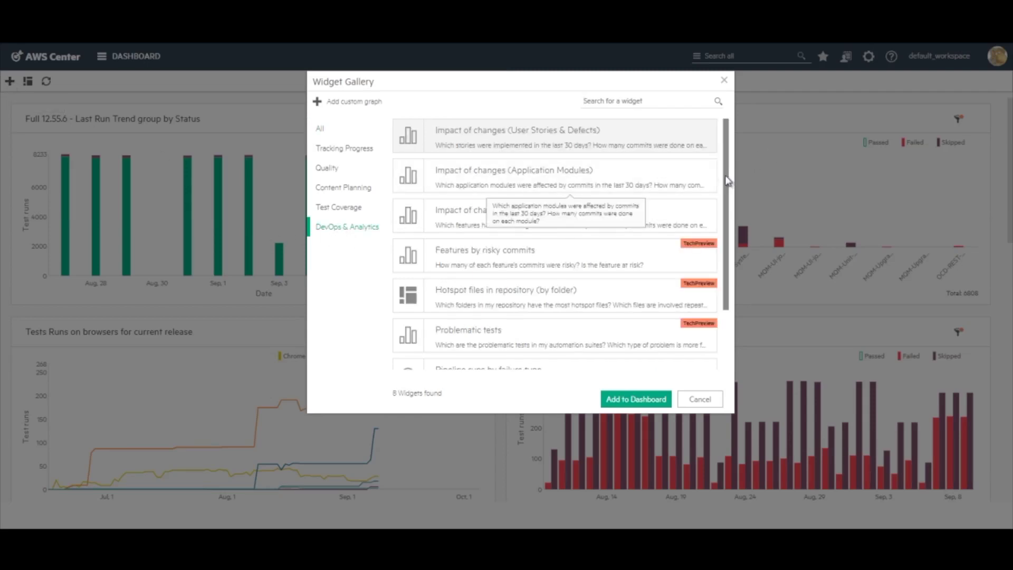
{"action": "left_click_drag", "start_coordinate": [727, 181], "coordinate": [737, 163]}
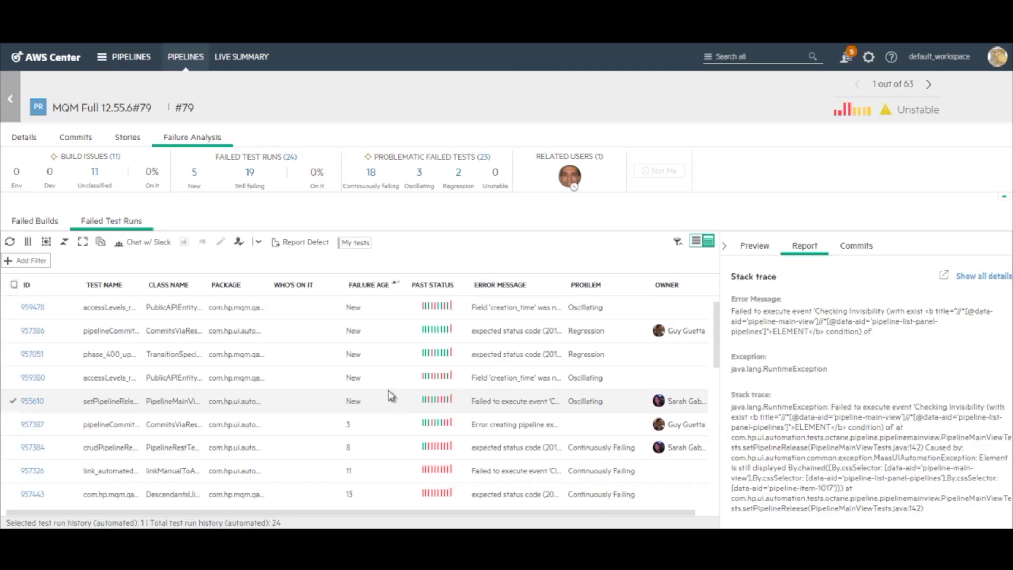
Sort run #79's failed runs by Failure Age, view test run 952723's stack trace, and go to its first-failing run
{"action": "left_click", "coordinate": [366, 288]}
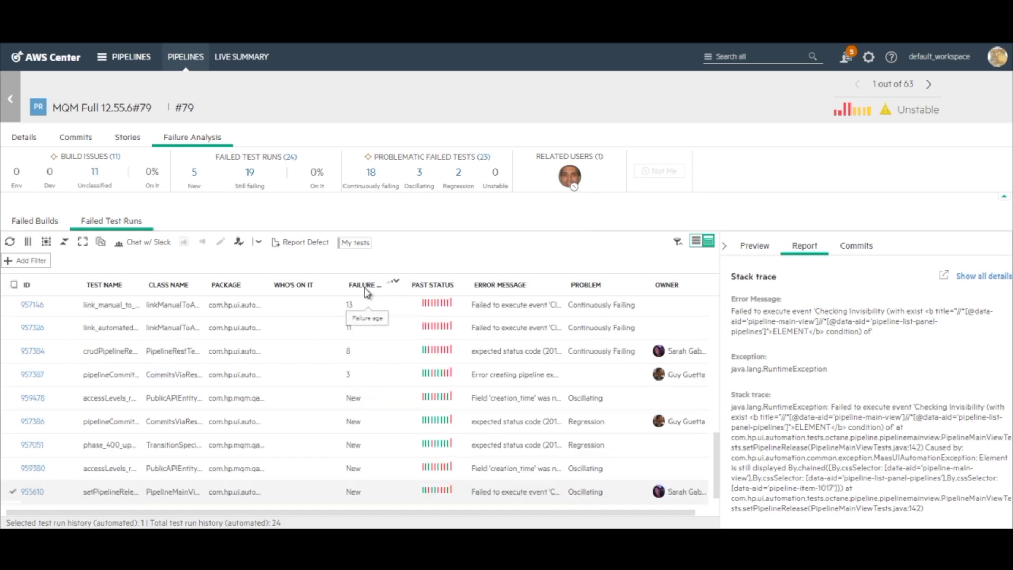
{"action": "left_click_drag", "start_coordinate": [717, 446], "coordinate": [717, 319]}
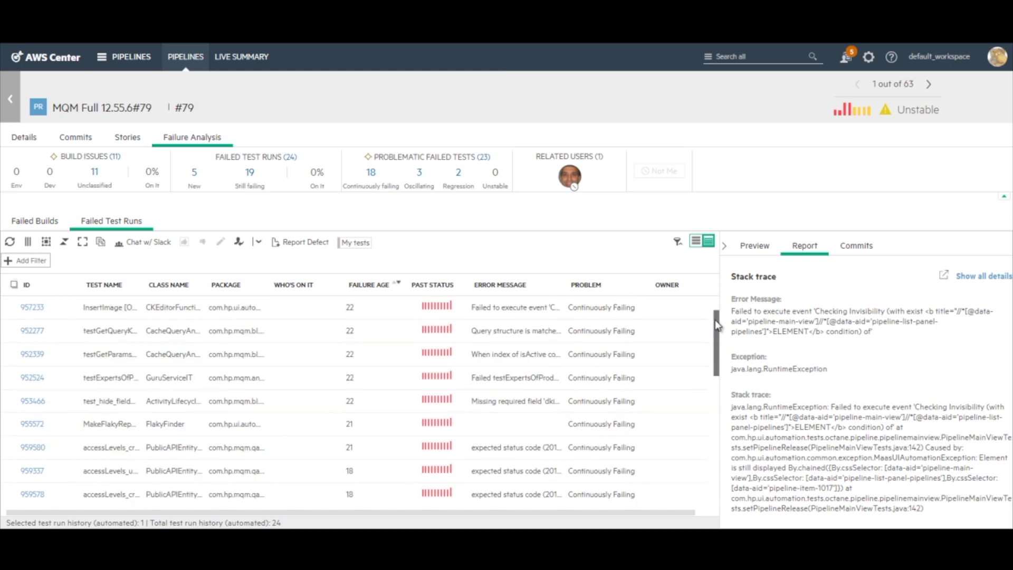
{"action": "left_click", "coordinate": [385, 315]}
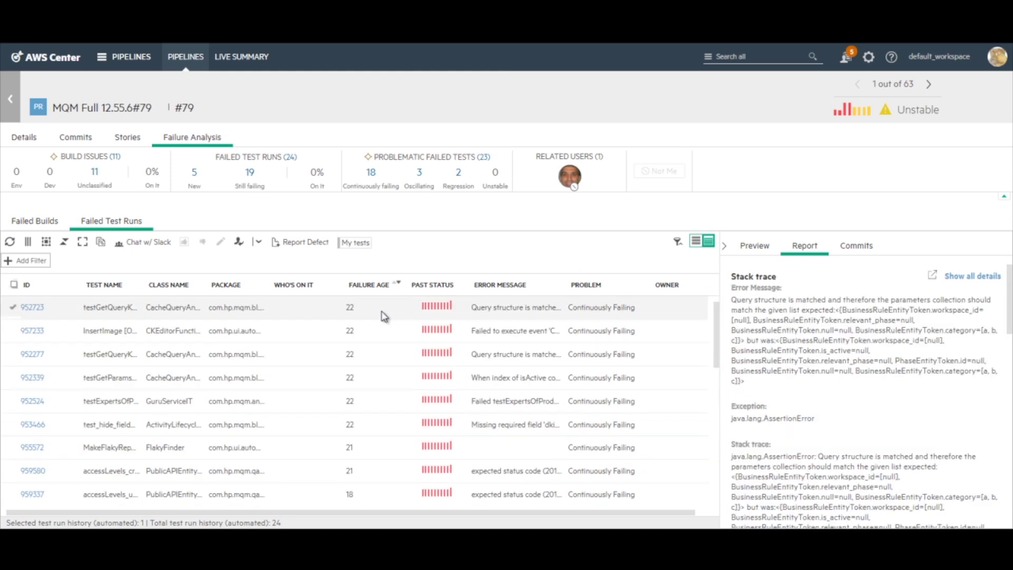
{"action": "right_click", "coordinate": [385, 316]}
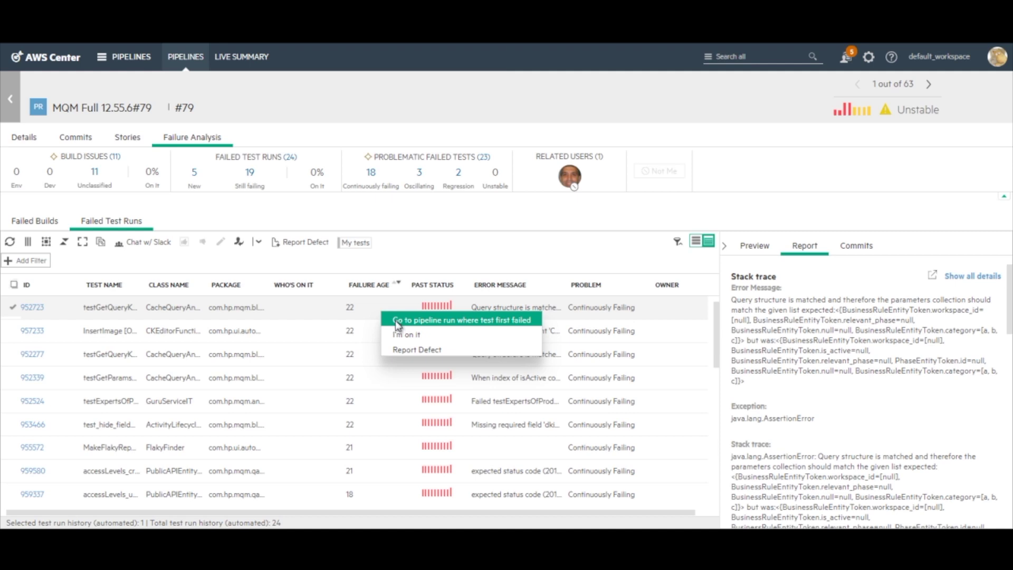
{"action": "left_click", "coordinate": [399, 322]}
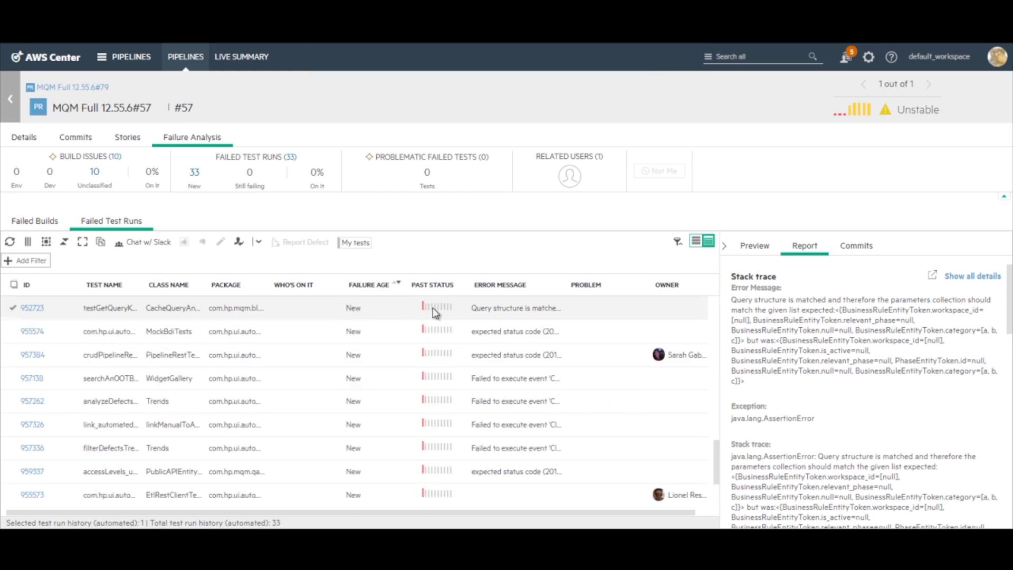
Review the Preview, Report and Commits panels for pipeline run #57's failed test run
{"action": "left_click", "coordinate": [755, 248]}
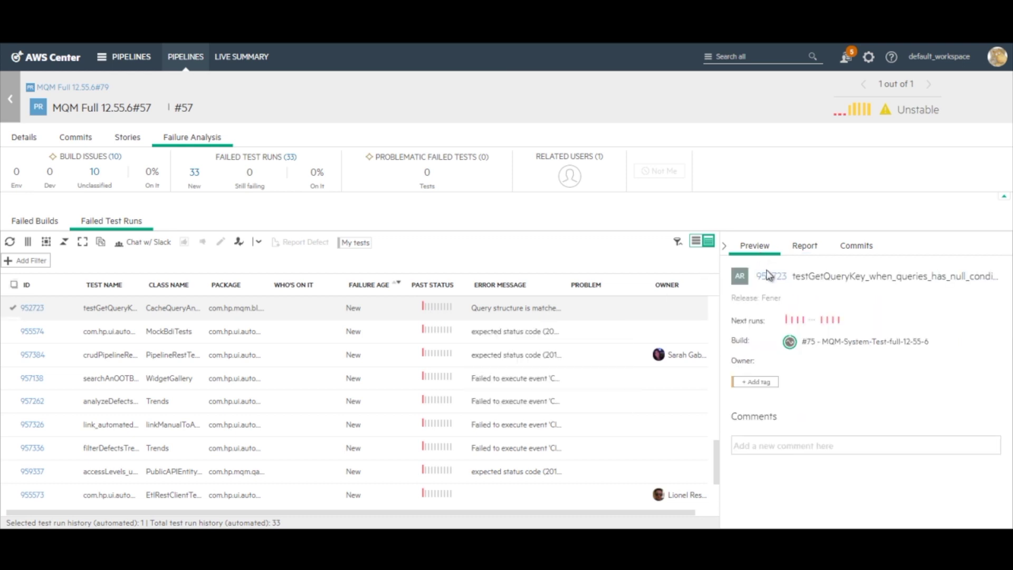
{"action": "mouse_move", "coordinate": [790, 323]}
{"action": "left_click", "coordinate": [803, 250]}
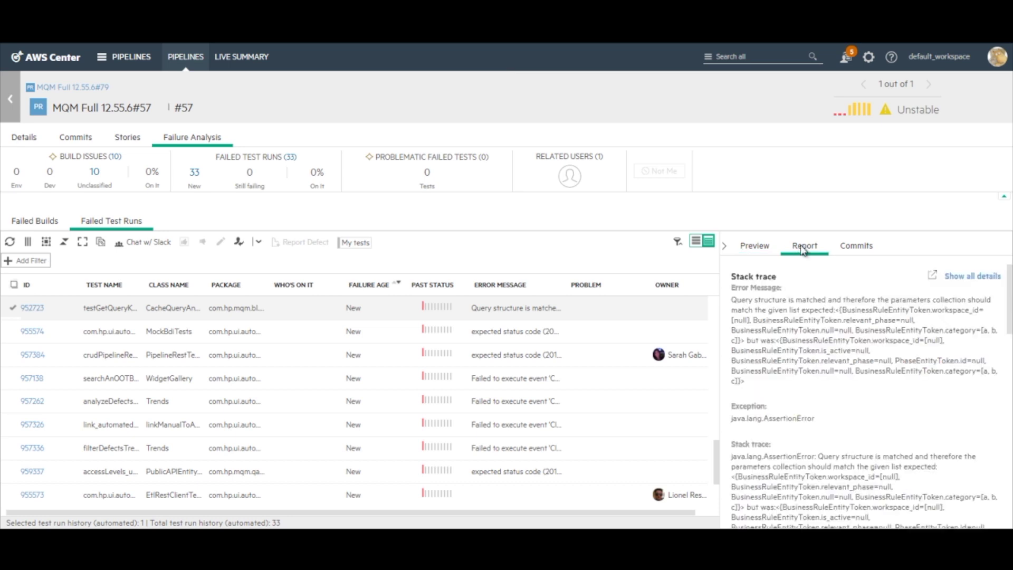
{"action": "left_click", "coordinate": [847, 251]}
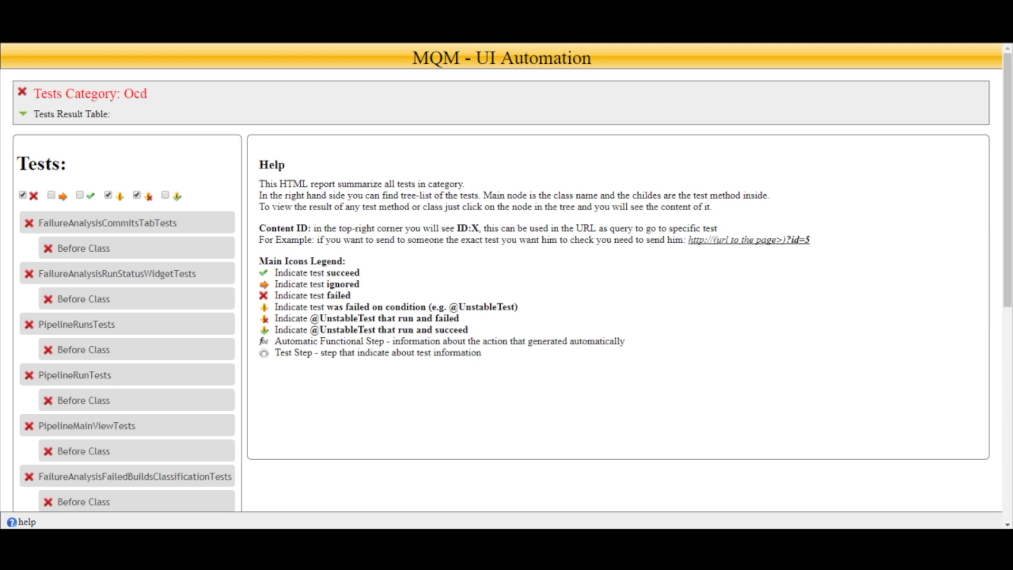
Close the custom build report to return to #8223's Failure Analysis
{"action": "key", "text": "ctrl+w"}
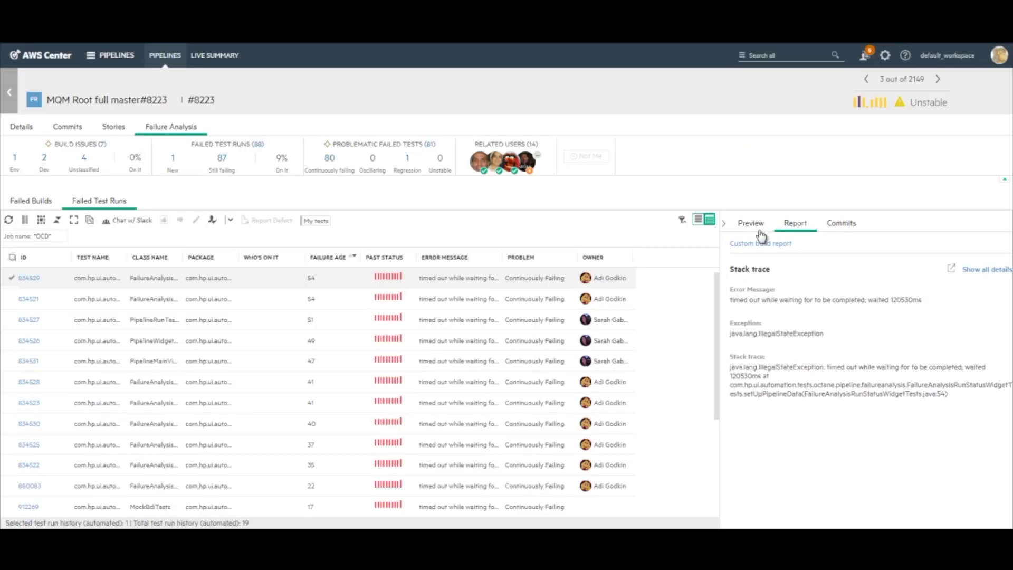
Show test run 834521's stack trace, a 120245ms beforeClass timeout
{"action": "left_click", "coordinate": [517, 302]}
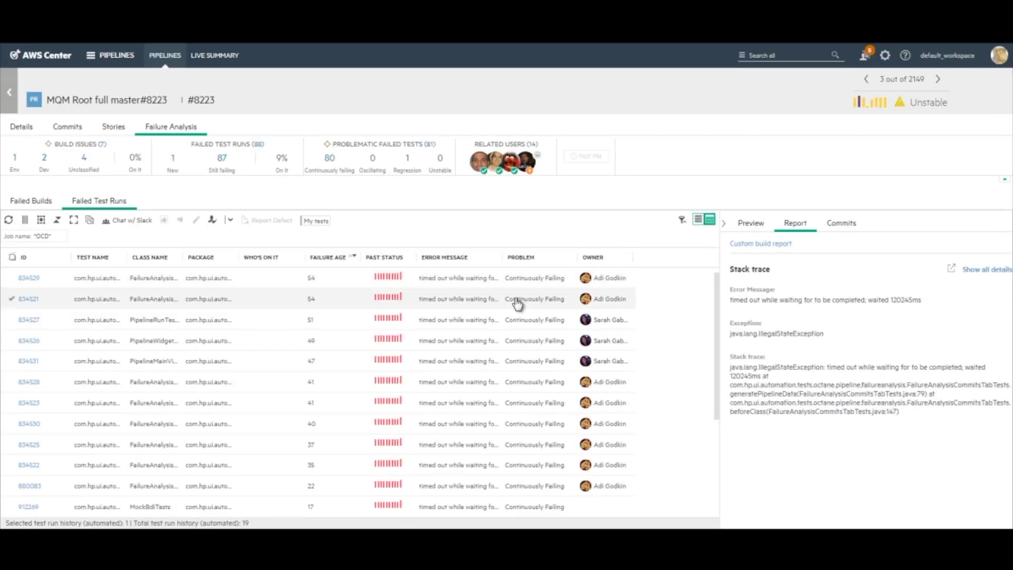